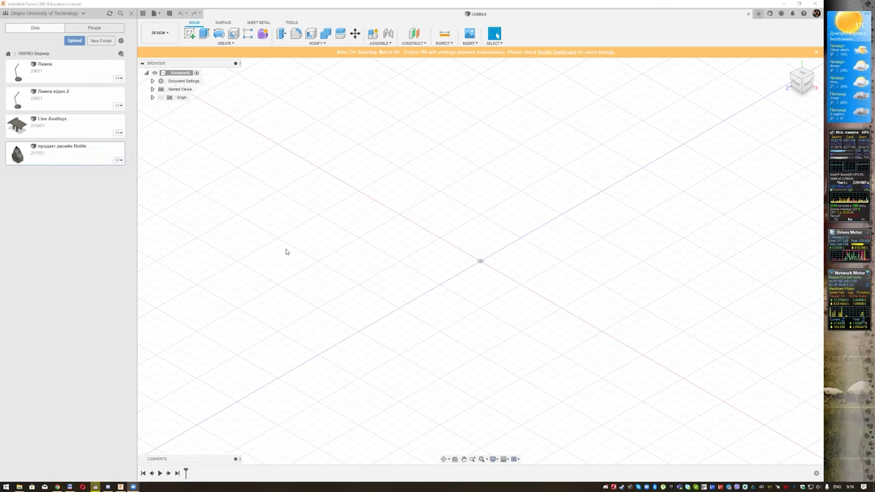
Open the 'Лампа відео 2' lamp design from the Data panel
double_click(63, 99)
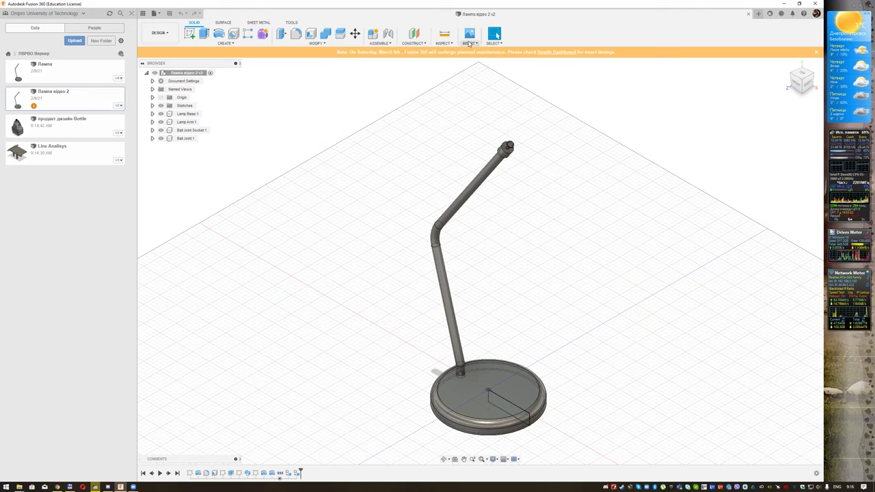
Insert 'Lamp Canvas Image.png' from this computer as a canvas
left_click(469, 43)
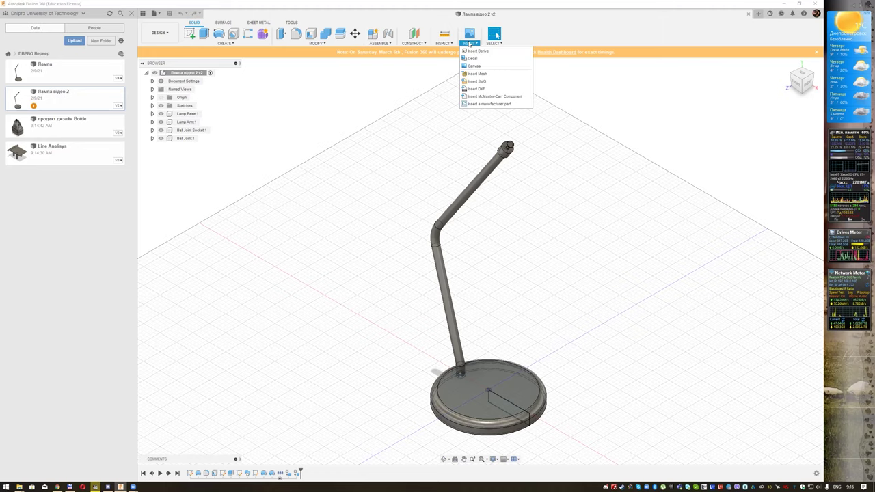
left_click(474, 66)
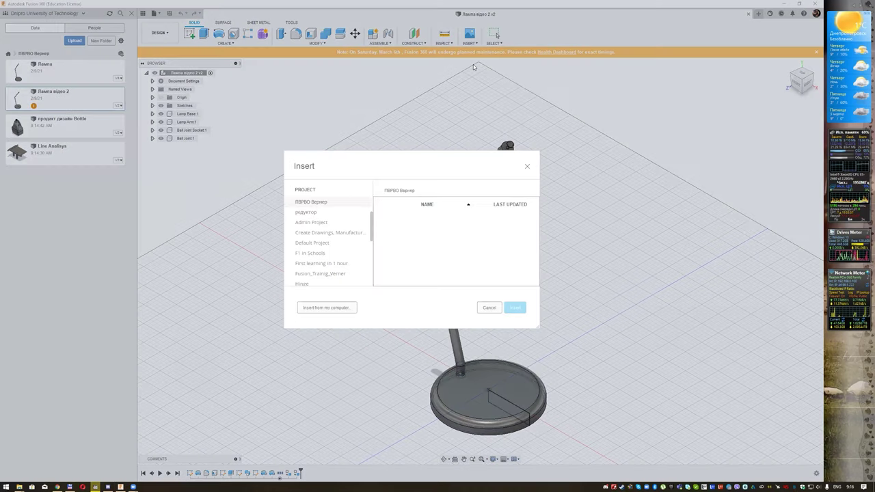
left_click(339, 309)
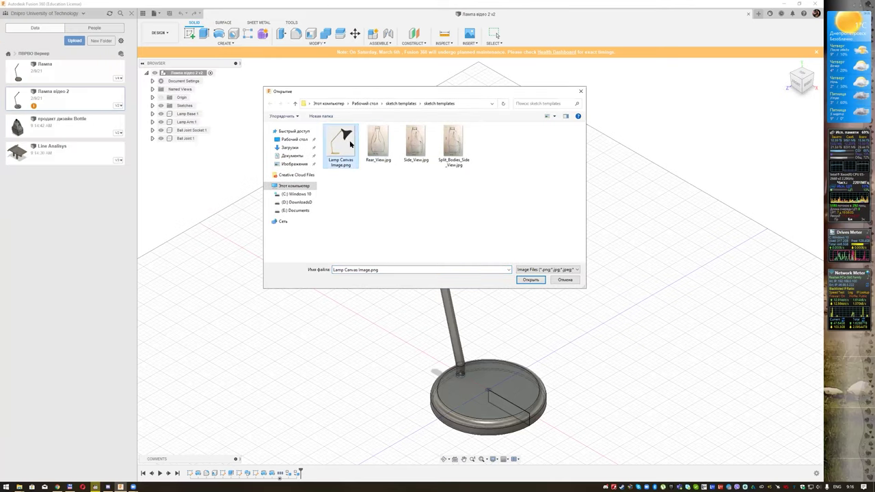
left_click(530, 280)
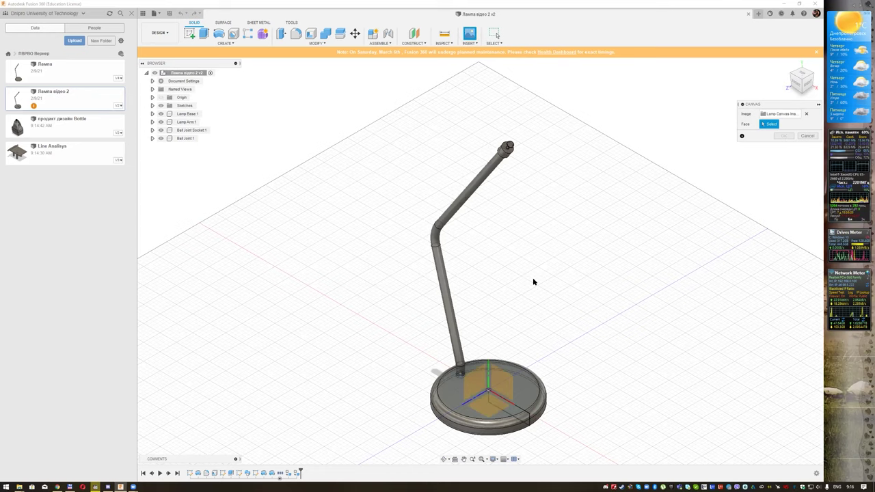
Place the lamp canvas on the front XY plane, enlarged and aligned behind the model
left_click(796, 84)
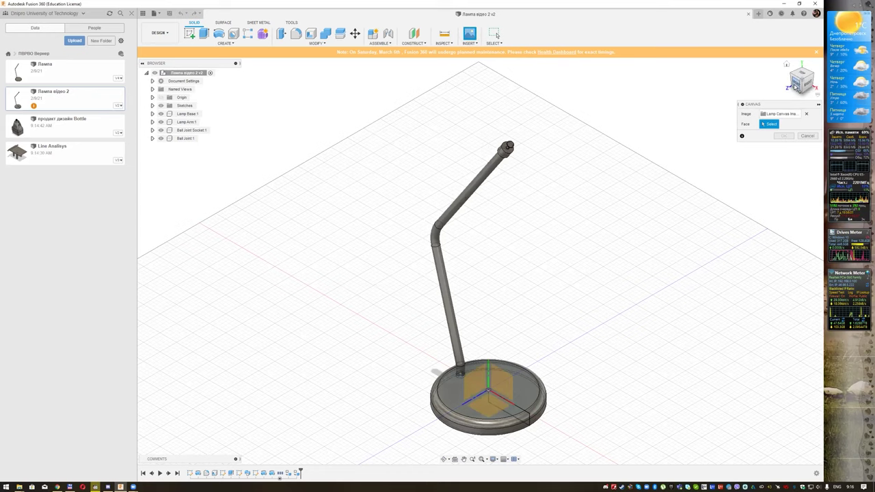
left_click(514, 390)
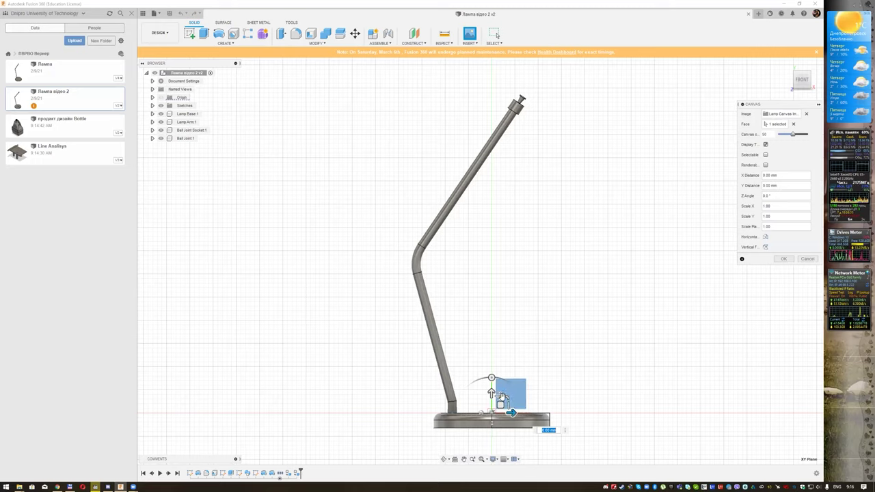
left_click_drag(503, 398, 593, 330)
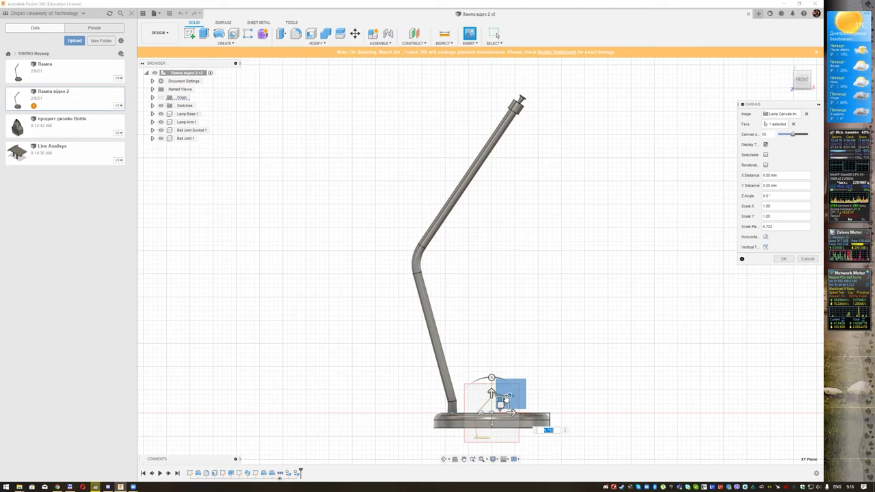
left_click_drag(500, 404, 690, 169)
scroll(492, 267, "down", 2)
scroll(492, 267, "down", 3)
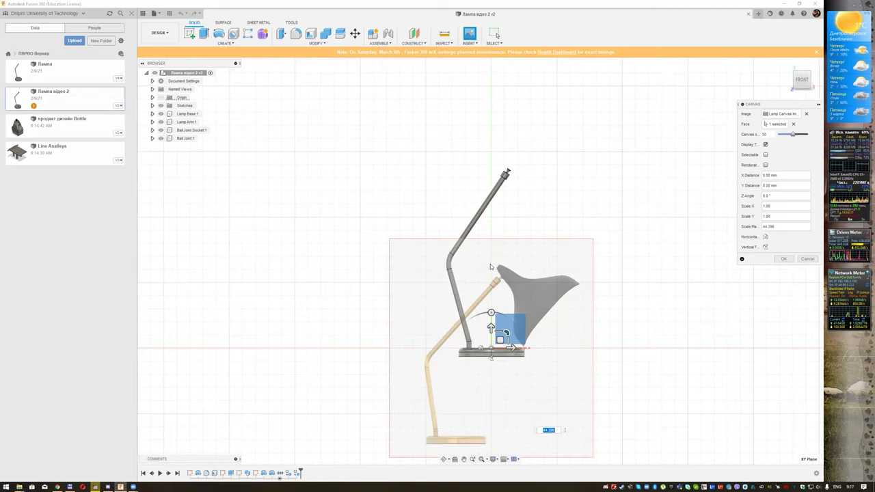
mouse_move(501, 339)
left_mouse_down()
mouse_move(532, 248)
mouse_move(539, 265)
left_mouse_up()
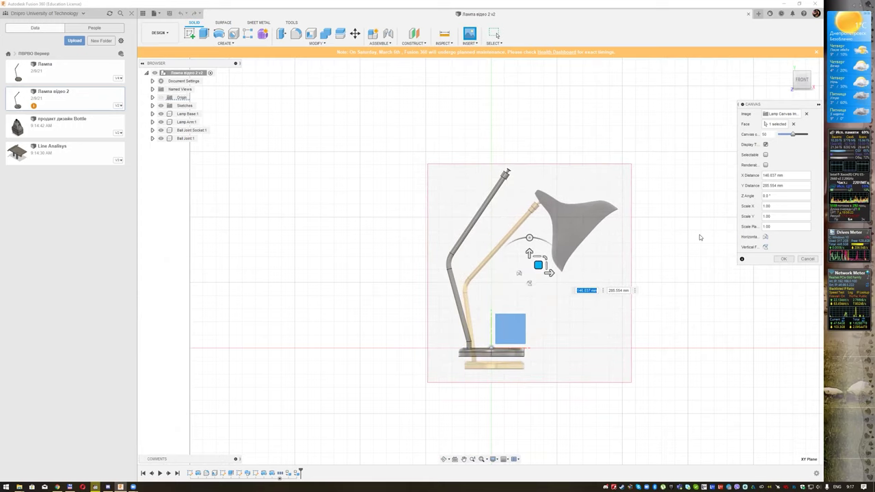
left_click(783, 259)
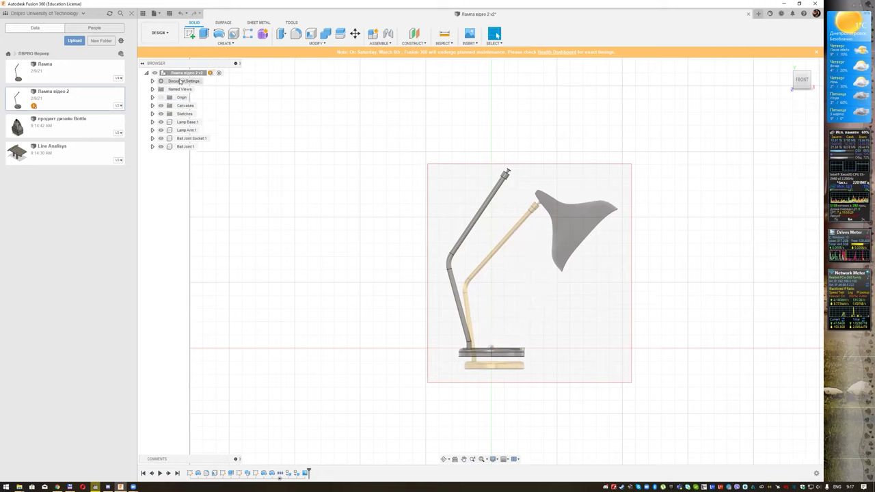
Calibrate the canvas so the pictured base width between its corners is 250 mm
left_click(152, 105)
left_click(167, 113)
left_click(167, 114)
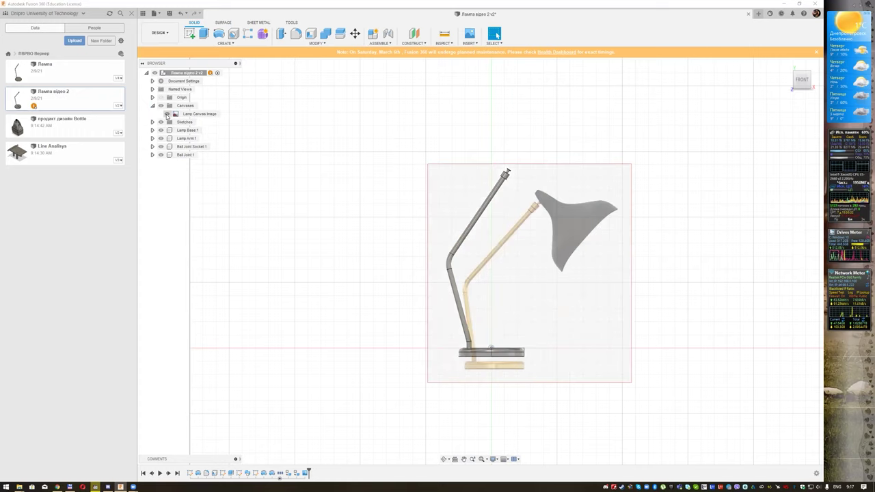
right_click(188, 116)
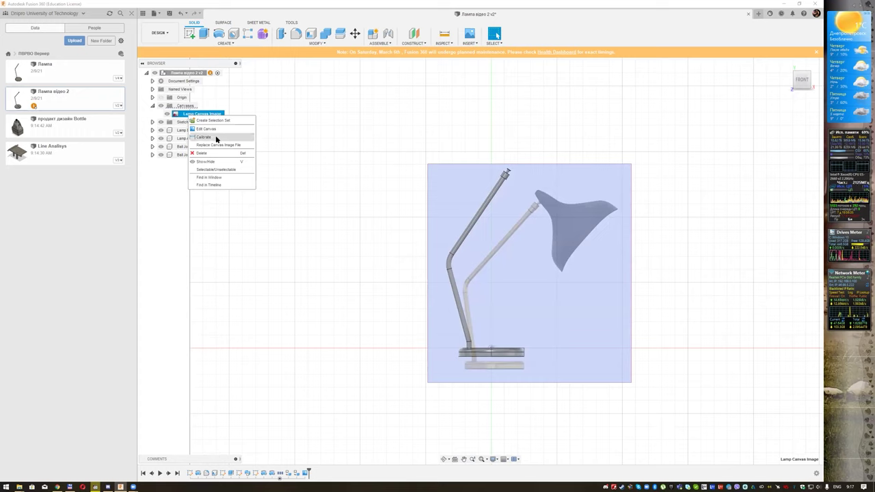
left_click(216, 138)
middle_click_drag(555, 357, 507, 264)
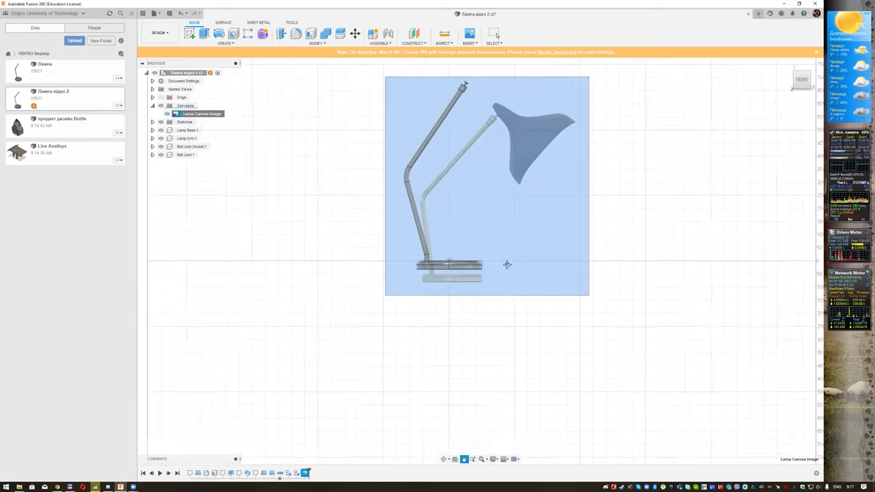
scroll(426, 273, "up", 3)
scroll(427, 274, "up", 3)
scroll(428, 274, "up", 4)
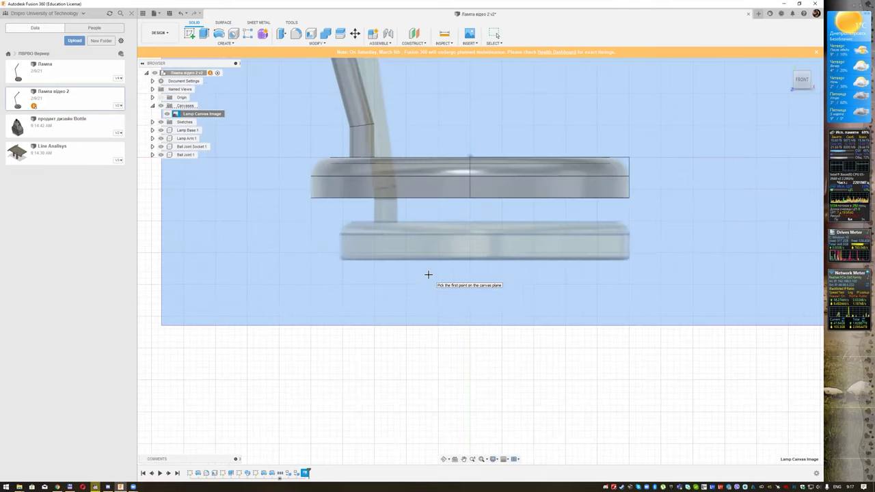
left_click(339, 257)
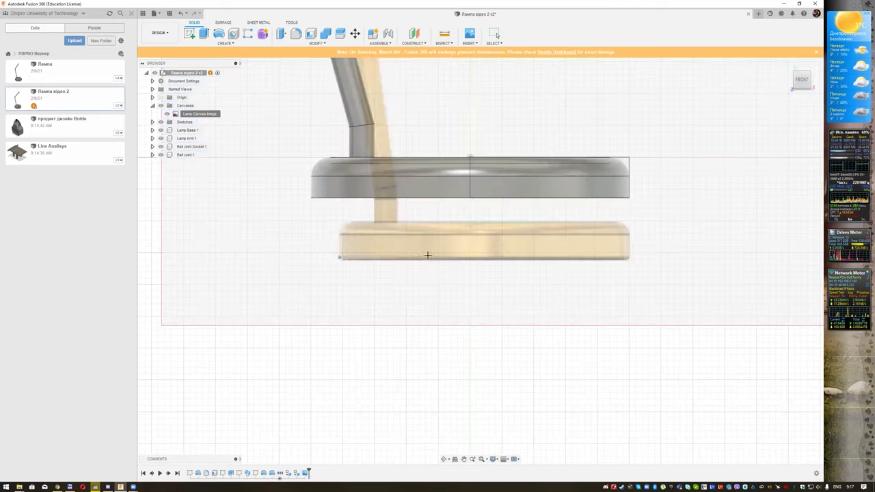
left_click(630, 255)
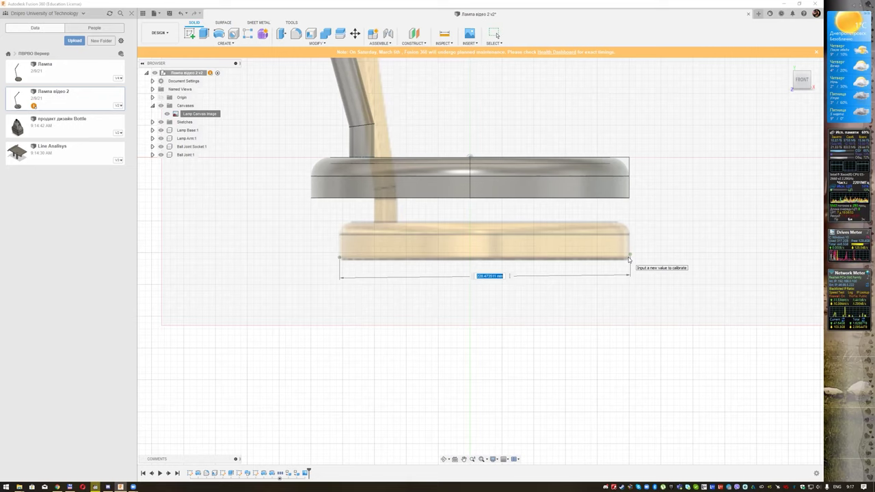
type("250")
key("Return")
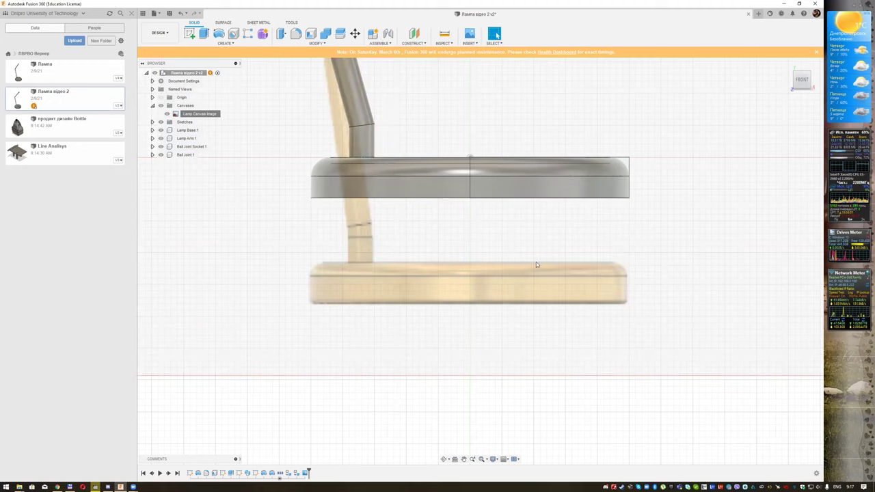
Recalibrate the canvas to 250 mm using the base's lower-left and lower-right corners
right_click(190, 114)
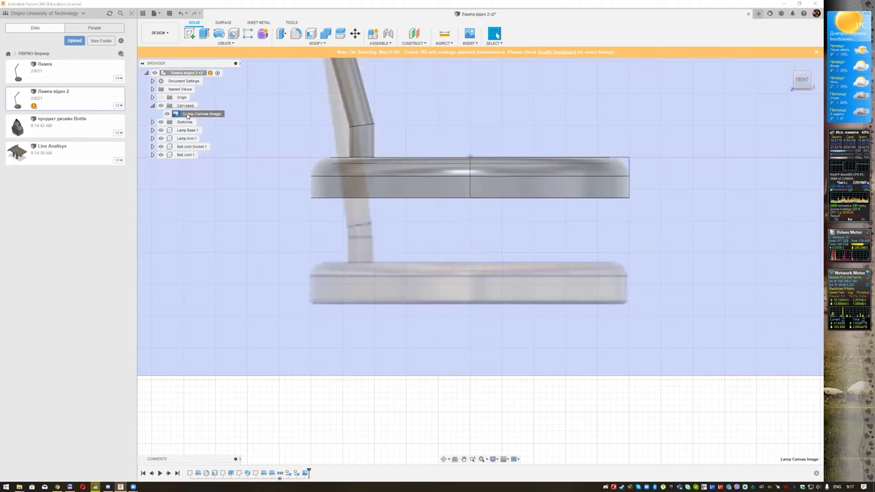
left_click(220, 136)
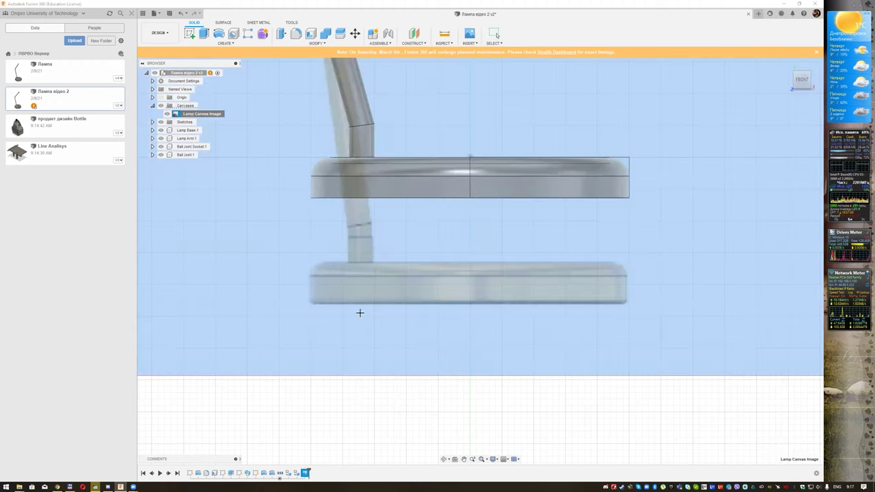
left_click(310, 299)
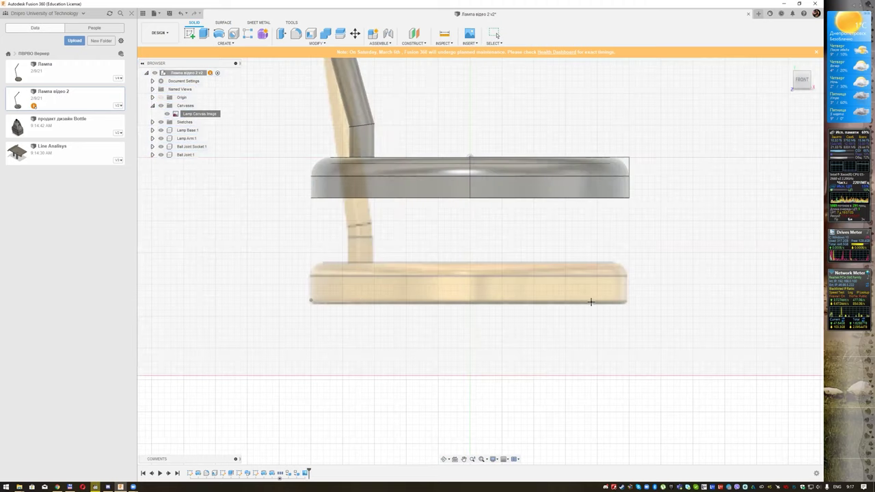
left_click(624, 299)
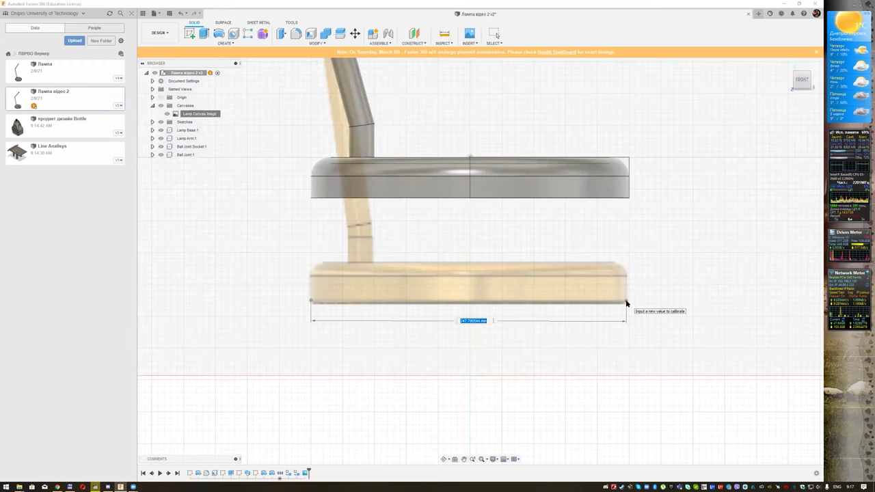
type("2")
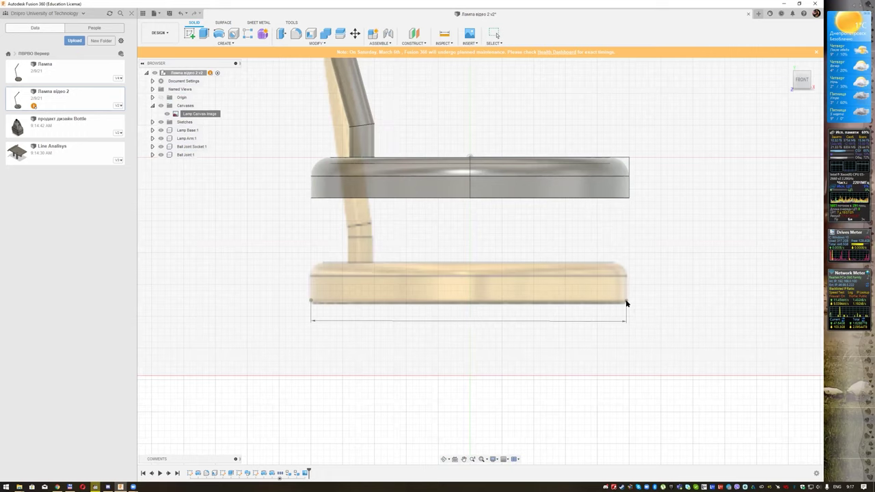
key("Return")
Move the canvas to about X −100.363 mm, Y 115.429 mm, matching the model's base
scroll(475, 175, "down", 3)
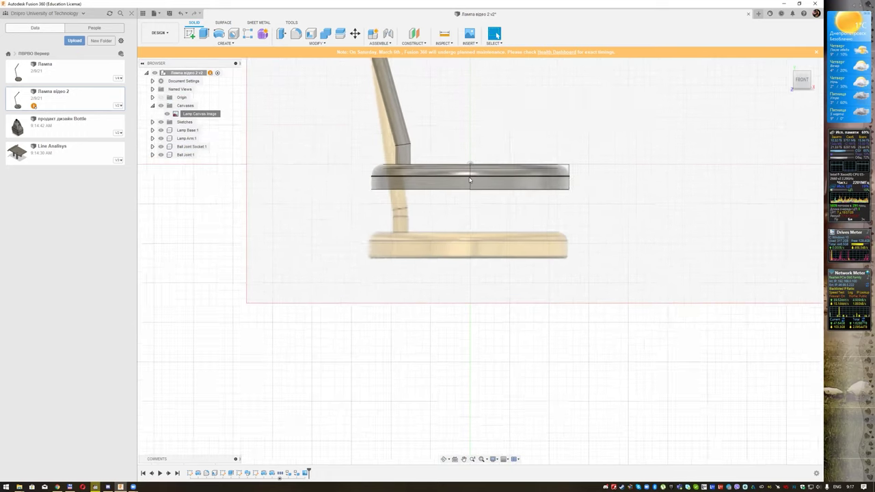
middle_click_drag(526, 121, 460, 246)
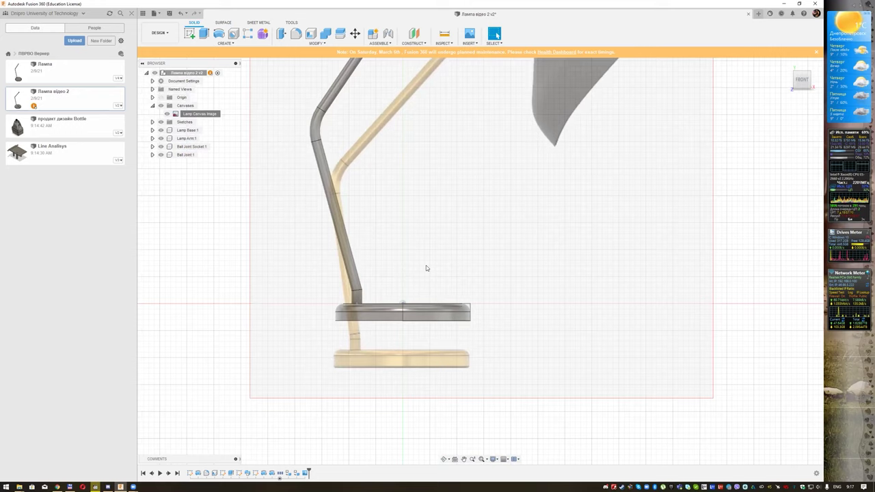
right_click(205, 115)
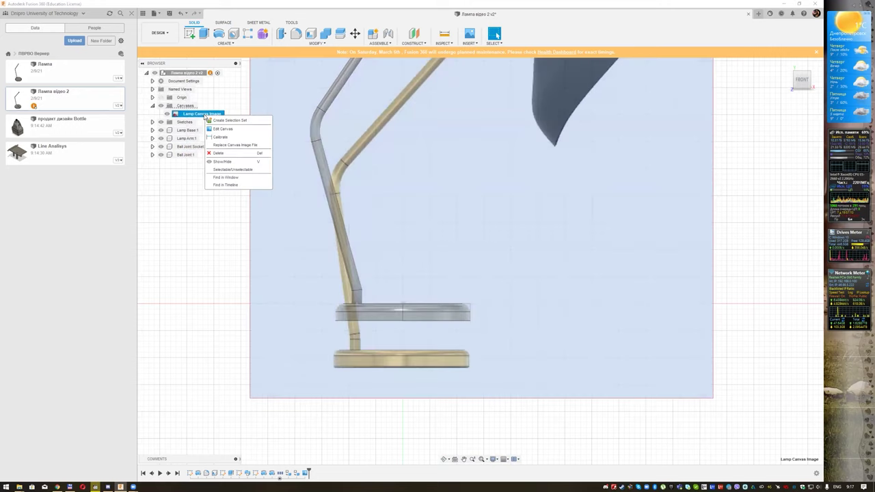
left_click(222, 129)
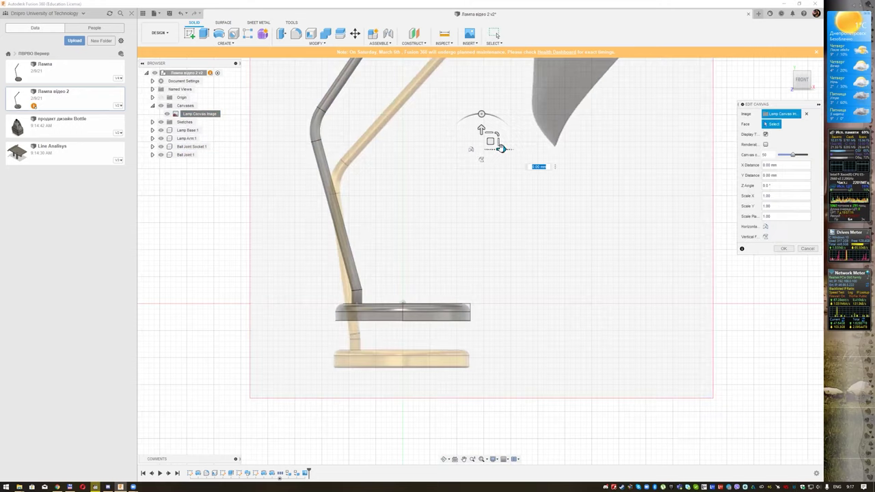
scroll(501, 148, "down", 2)
scroll(553, 250, "down", 2)
middle_click_drag(553, 250, 450, 278)
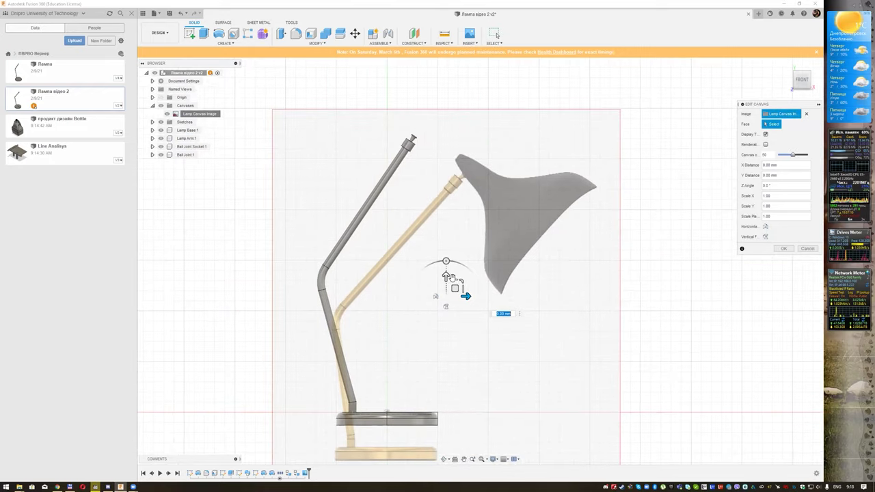
mouse_move(455, 288)
left_mouse_down()
mouse_move(443, 254)
mouse_move(414, 242)
left_mouse_up()
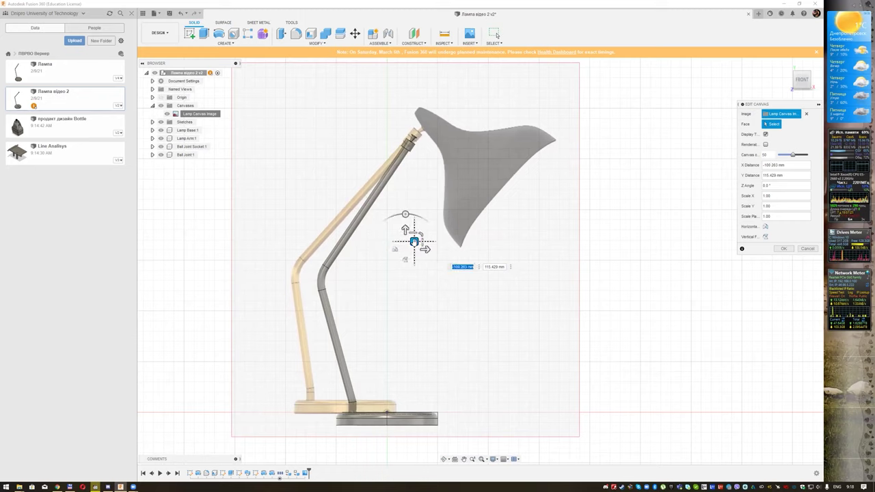
left_click(778, 246)
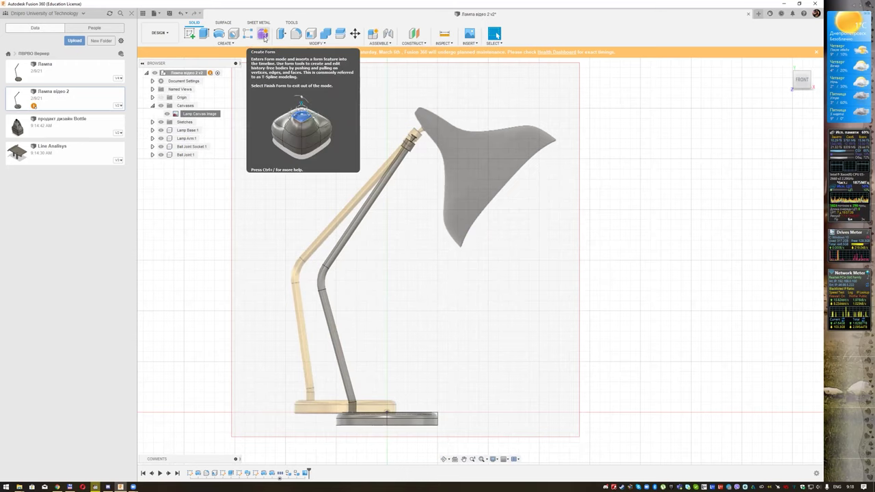
Start a T-spline form and begin a sketch on the front XY plane
left_click(264, 38)
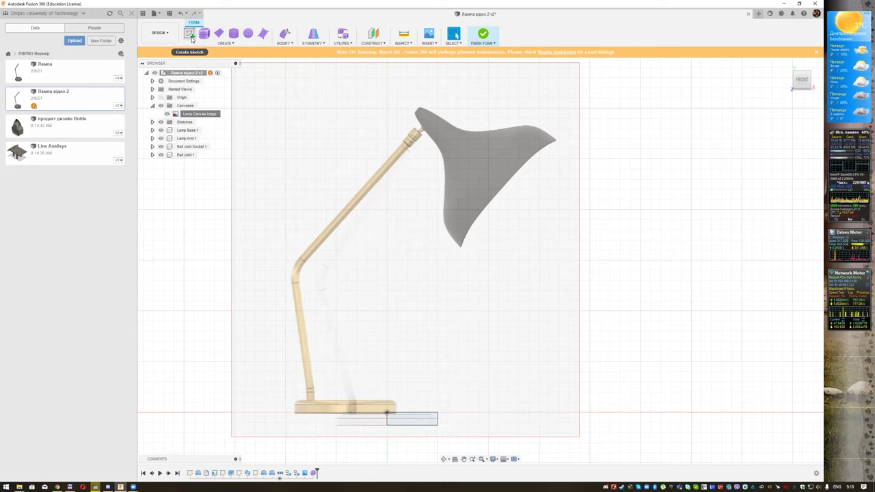
left_click(192, 38)
left_click(408, 392)
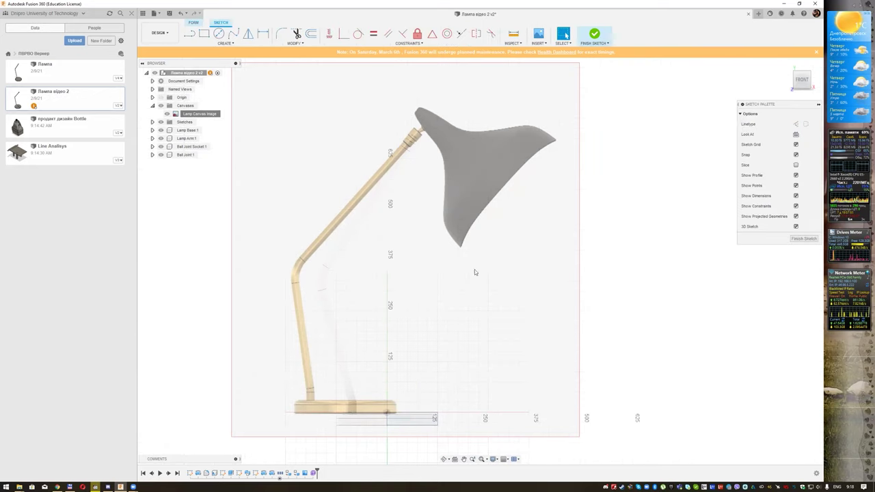
Draw two connected lines from the shade's top tip down its right edge to the lower tip
scroll(441, 219, "up", 2)
scroll(430, 229, "up", 2)
scroll(420, 238, "up", 2)
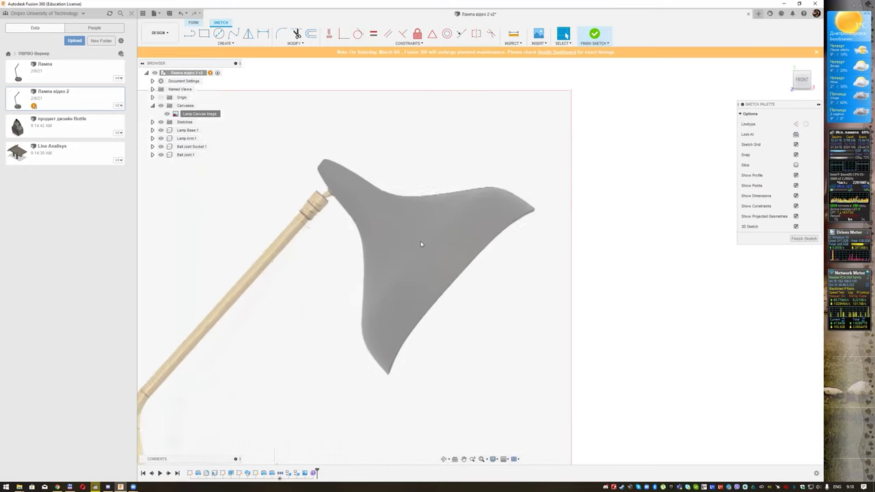
scroll(418, 241, "up", 2)
middle_click_drag(419, 240, 410, 200)
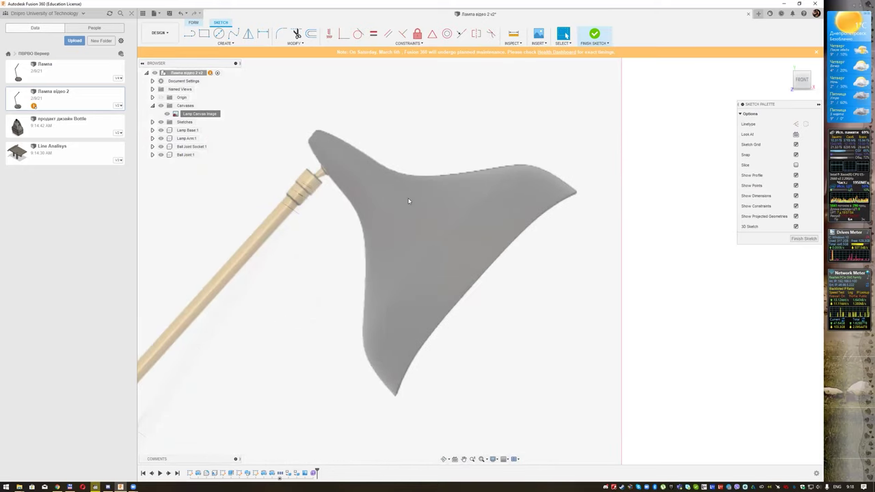
left_click(191, 34)
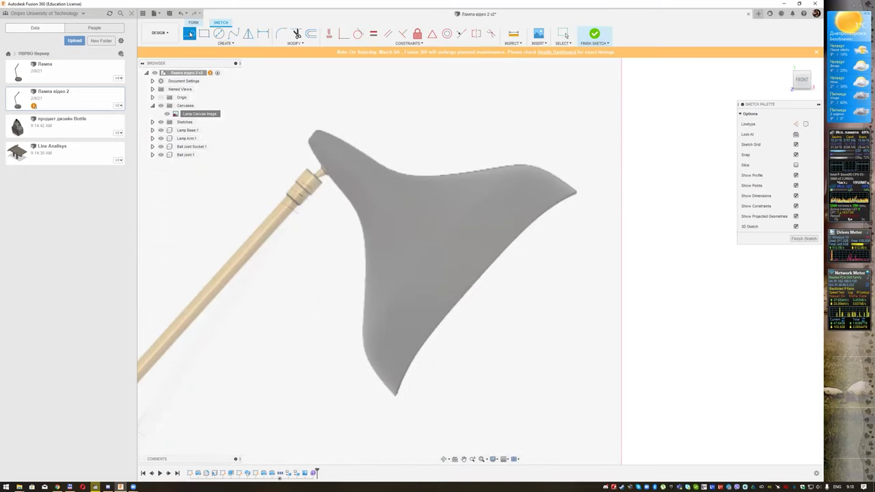
scroll(316, 141, "up", 1)
scroll(311, 141, "up", 1)
left_click(312, 132)
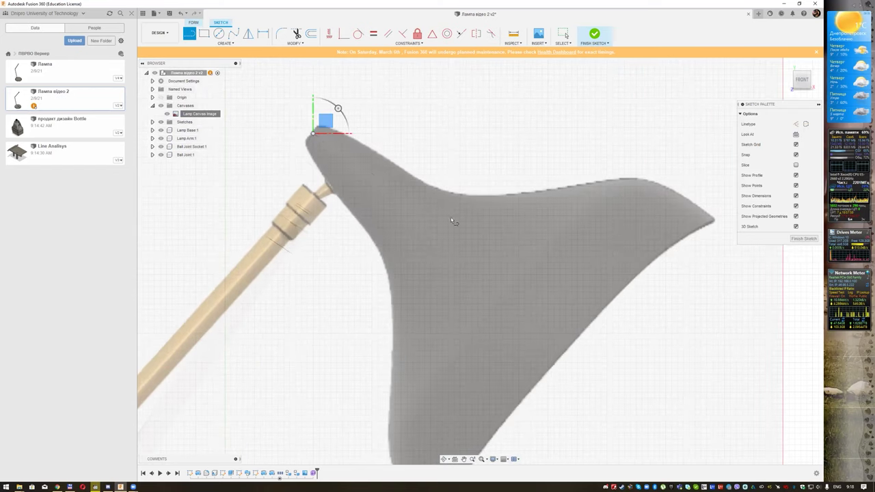
left_click(569, 348)
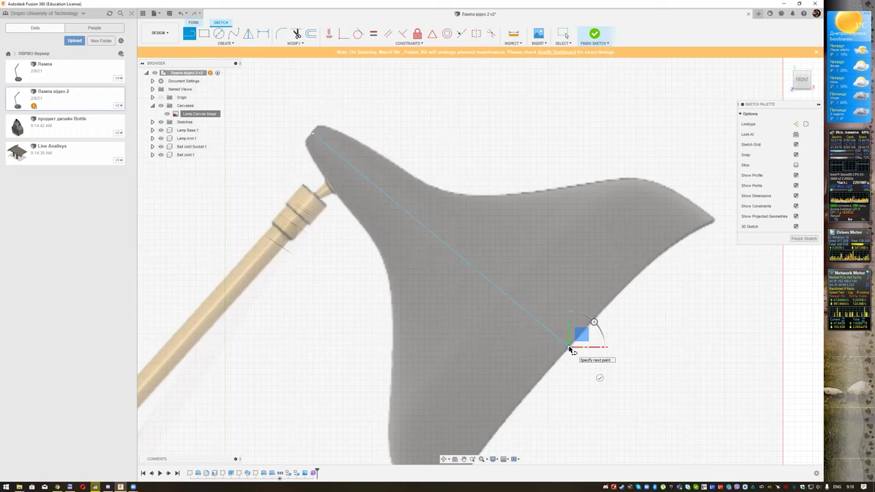
scroll(569, 348, "down", 2)
middle_click_drag(594, 398, 554, 273)
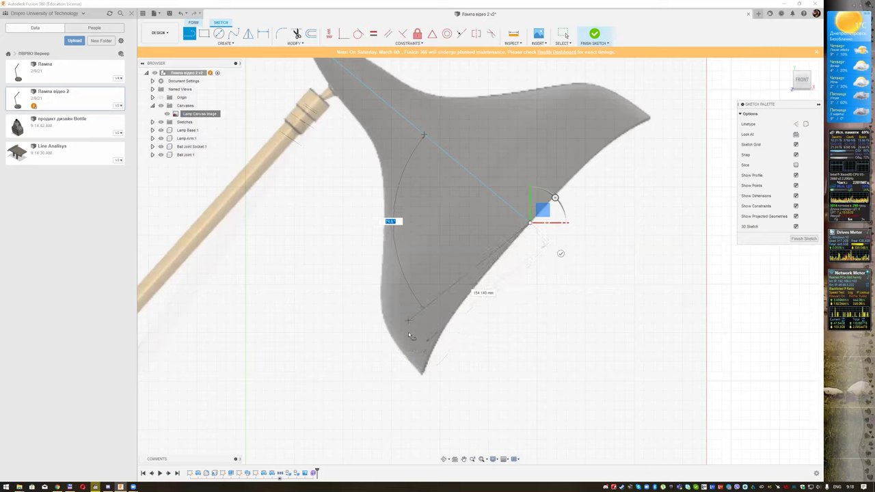
left_click(413, 367)
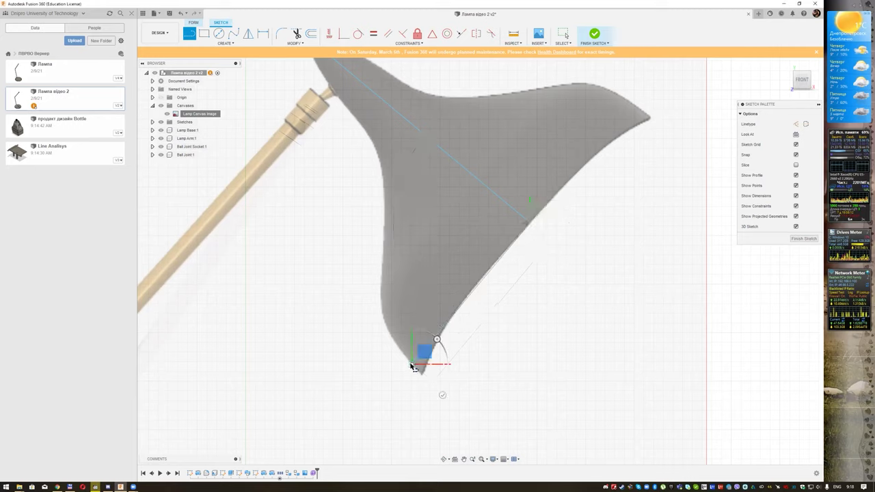
right_click(410, 365)
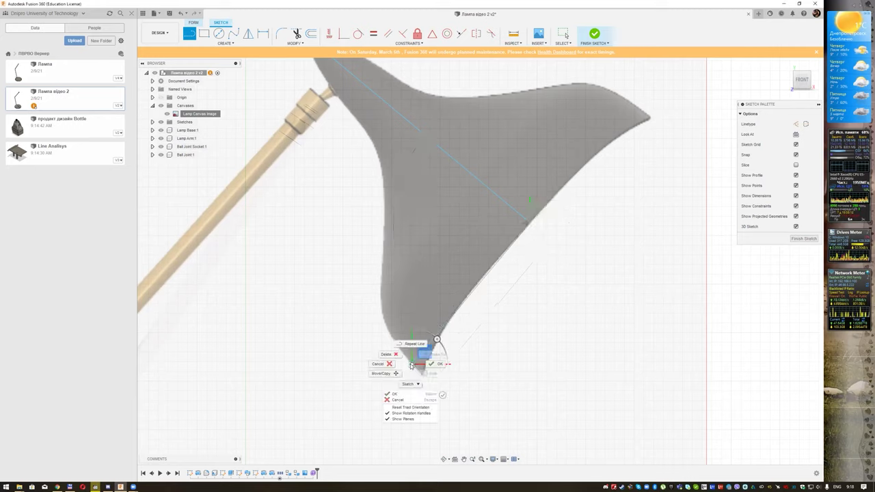
left_click(439, 365)
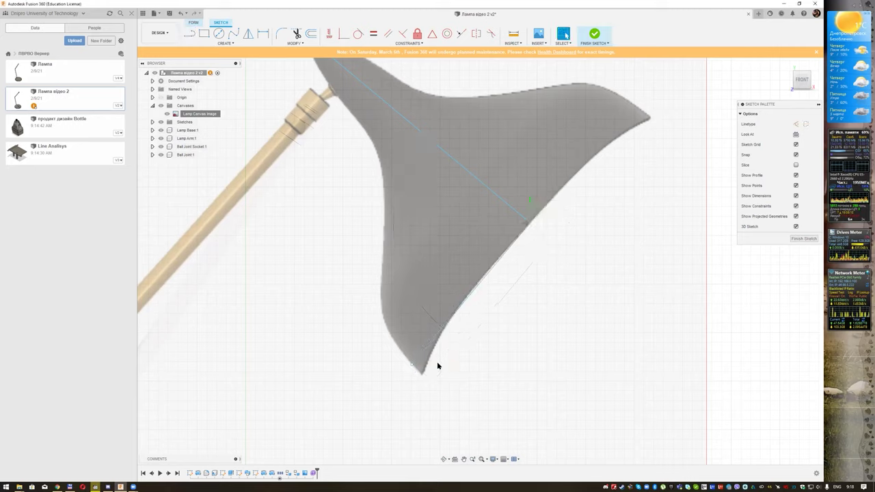
Constrain the profile lines' joint to the lampshade's edge
left_click(403, 33)
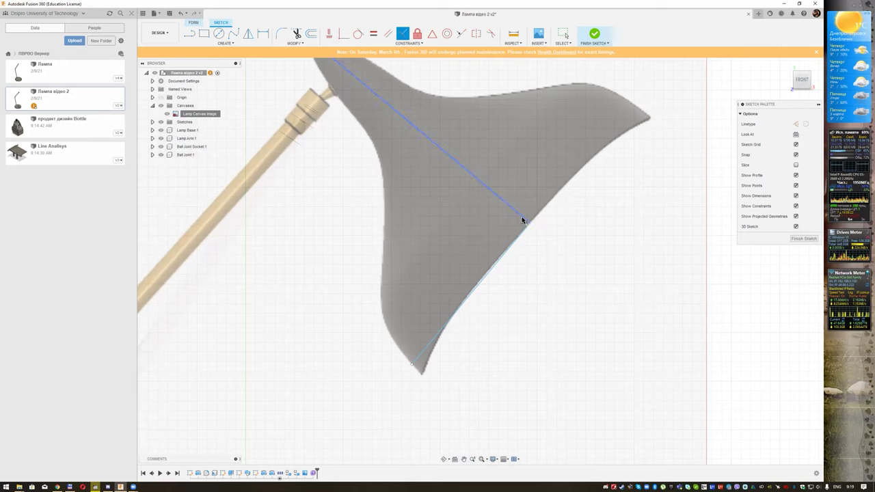
left_click(522, 220)
left_click(525, 223)
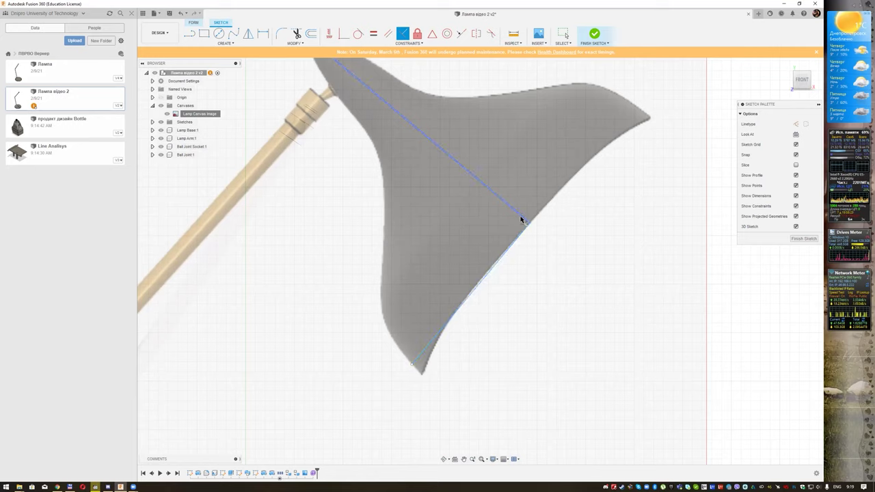
left_click(523, 229)
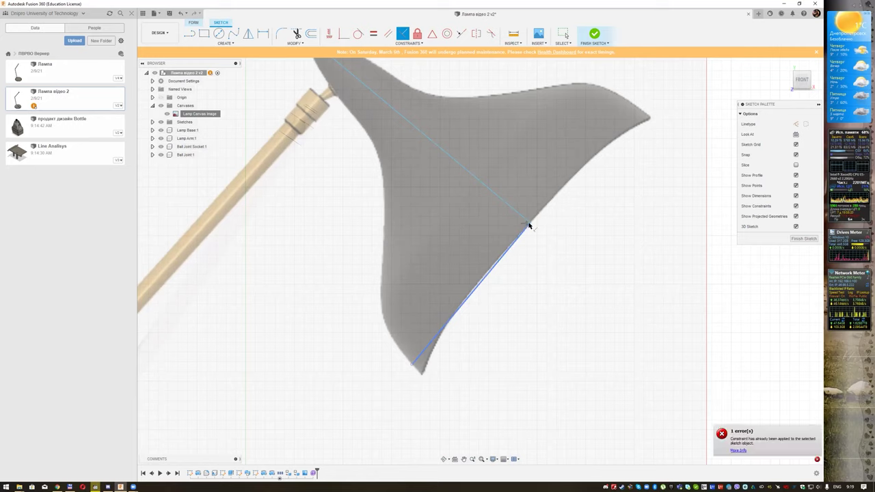
key("Escape")
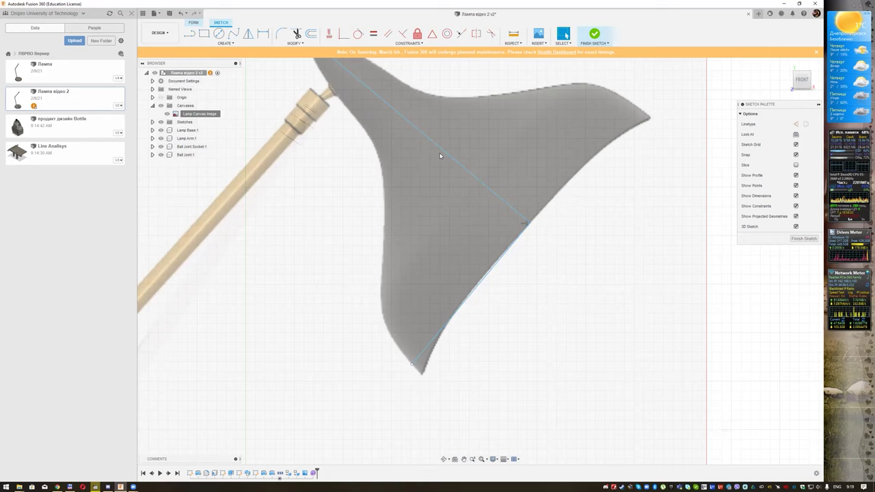
Drag the joint point so both lines hug the shade's edge
left_click(527, 225)
mouse_move(527, 226)
left_mouse_down()
mouse_move(523, 285)
mouse_move(528, 222)
left_mouse_up()
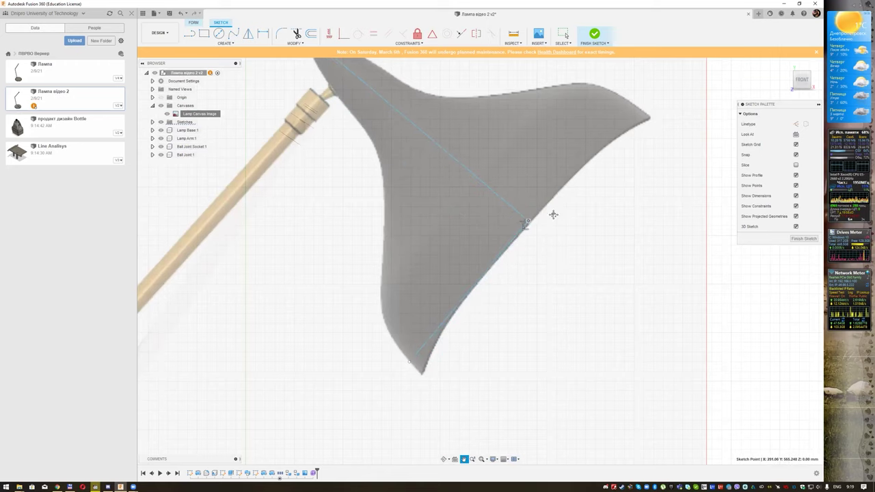
middle_click_drag(528, 222, 546, 262)
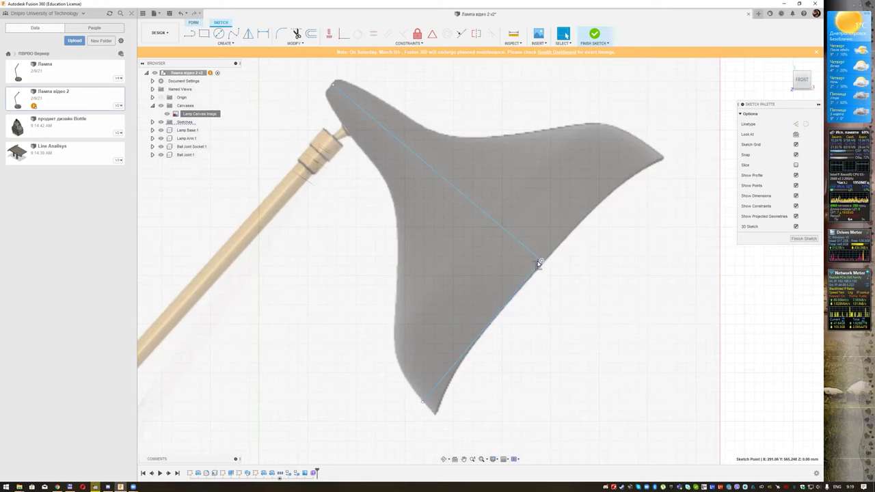
left_click_drag(540, 262, 540, 257)
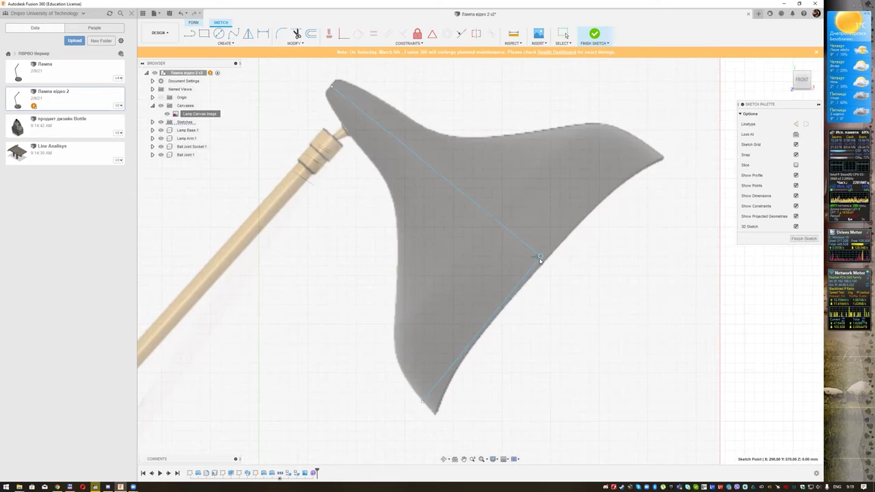
middle_click_drag(541, 295, 542, 282)
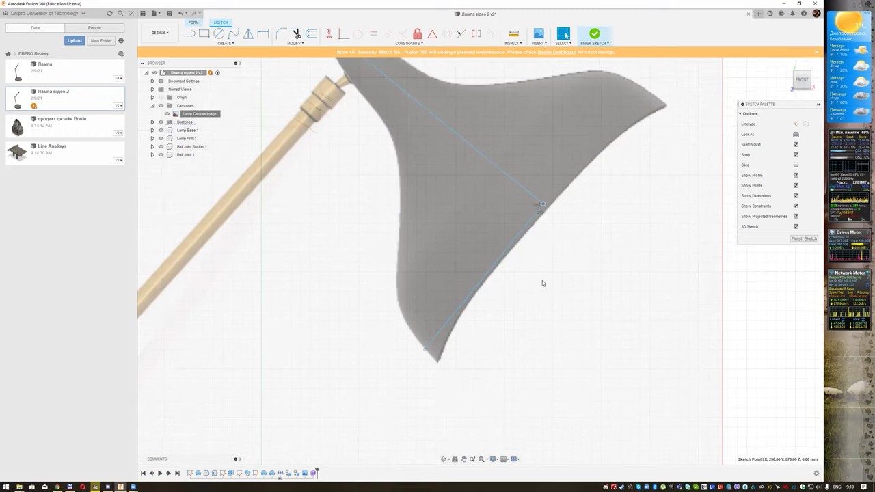
scroll(541, 234, "down", 5)
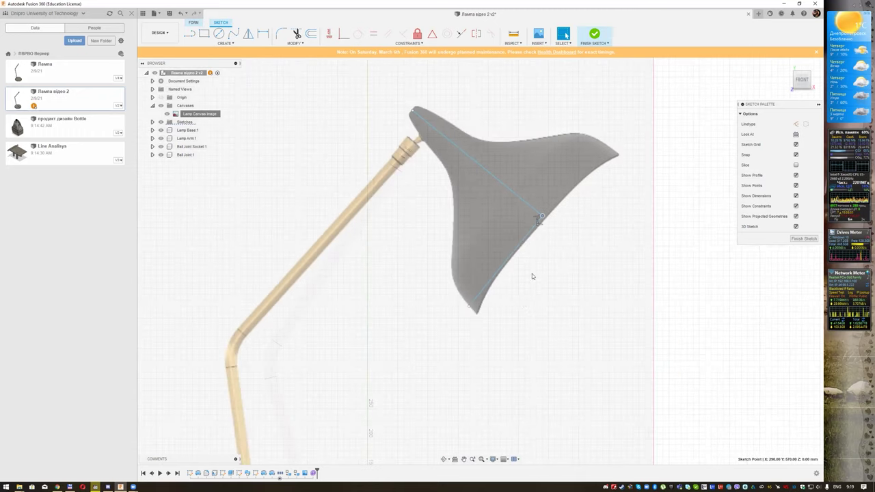
middle_click_drag(503, 214, 507, 197)
scroll(462, 312, "down", 3)
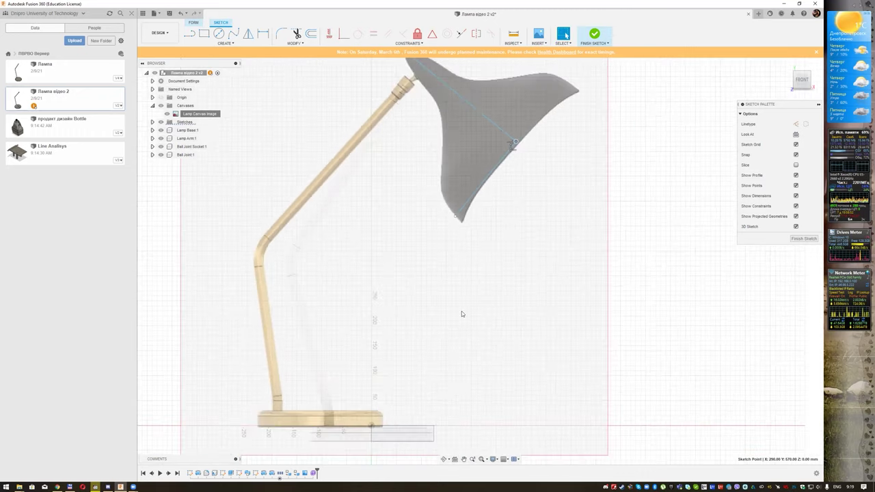
scroll(461, 312, "up", 3)
middle_click_drag(461, 279, 455, 283)
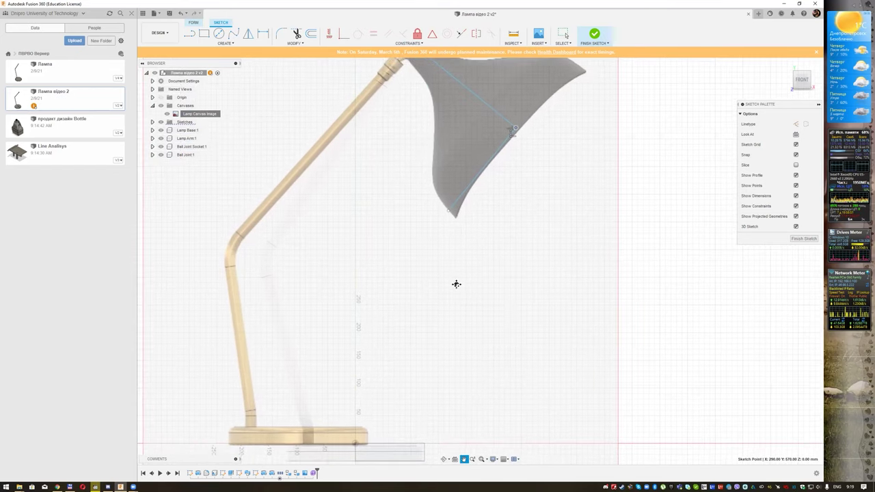
Draw a horizontal line across the lamp arm and convert it to a construction line
left_click(190, 35)
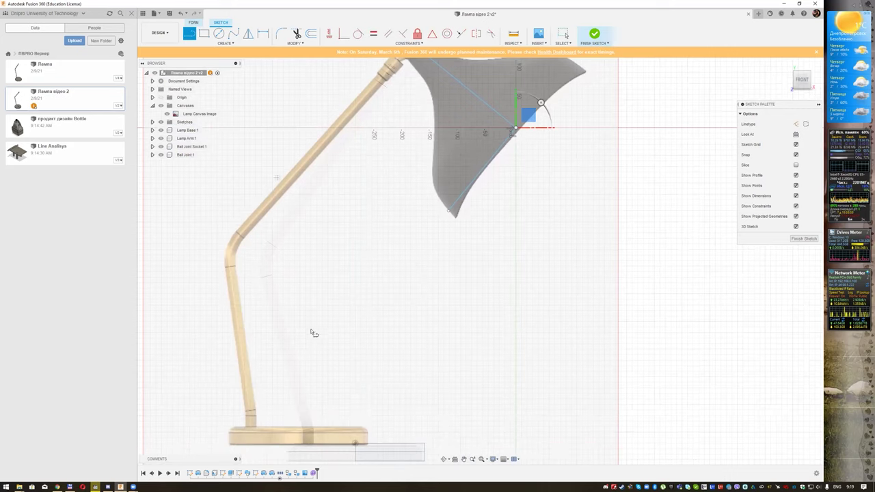
left_click(211, 350)
left_click(383, 349)
right_click(385, 351)
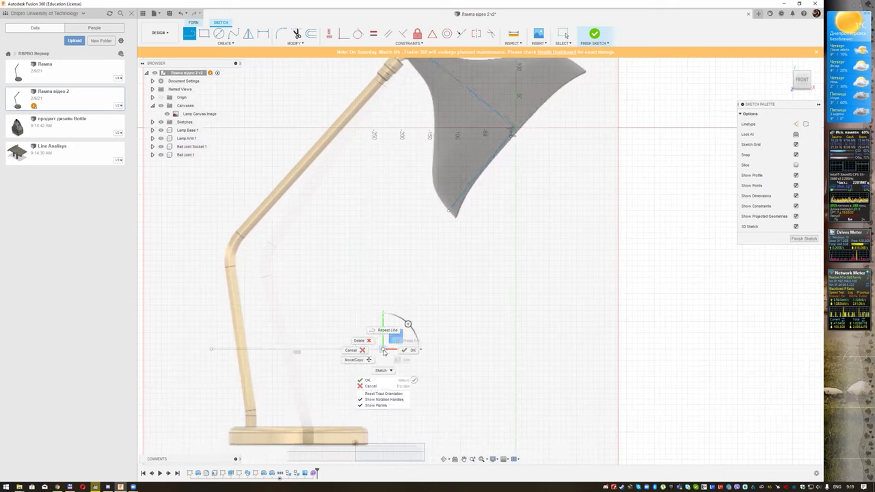
left_click(408, 356)
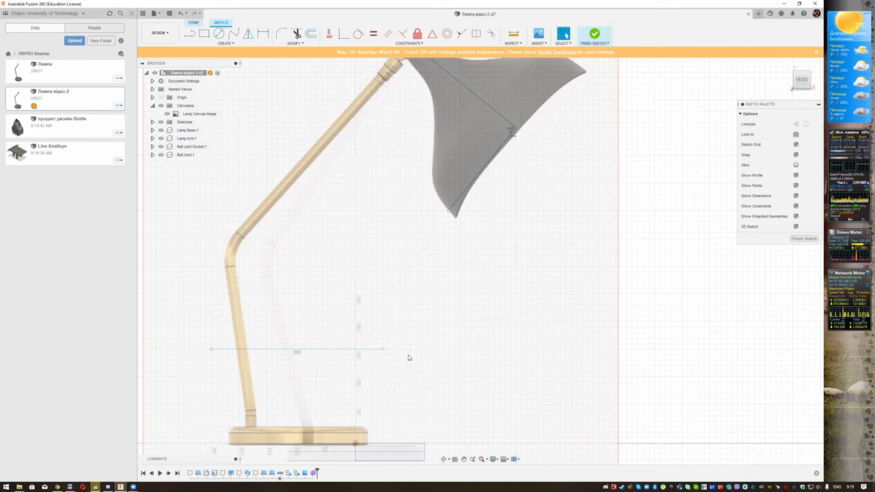
left_click(341, 351)
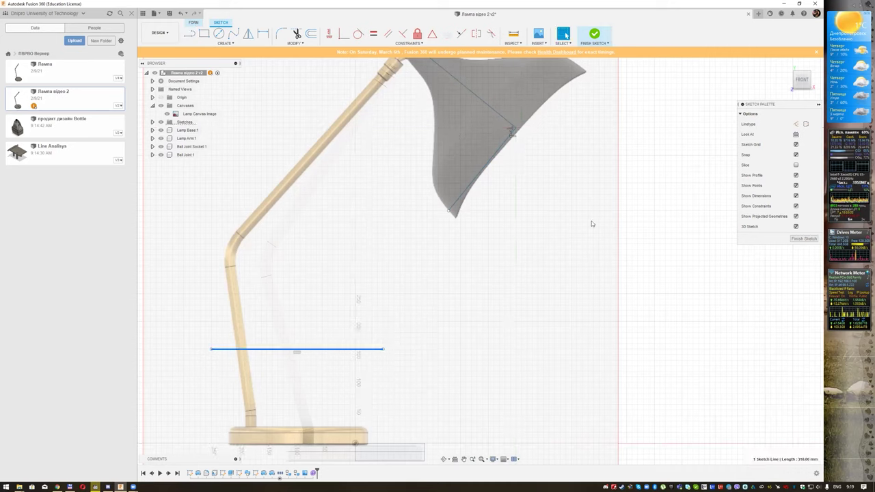
left_click(796, 124)
middle_click_drag(555, 194, 559, 228)
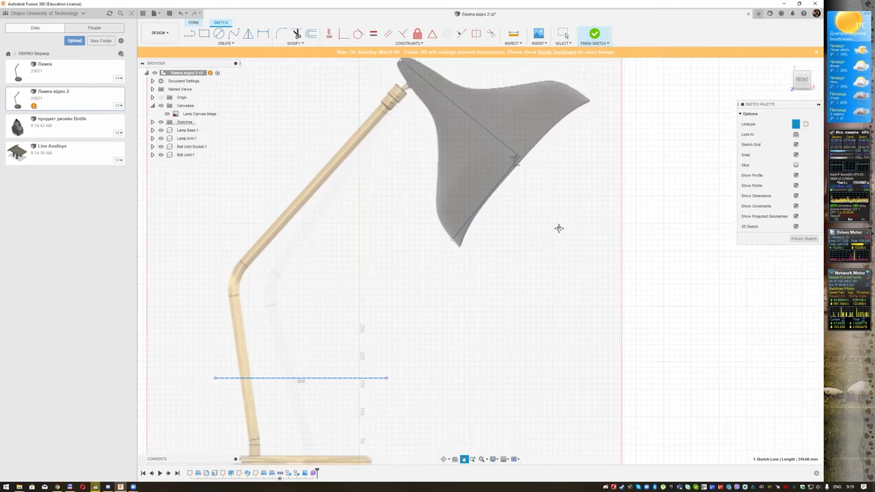
left_click(225, 43)
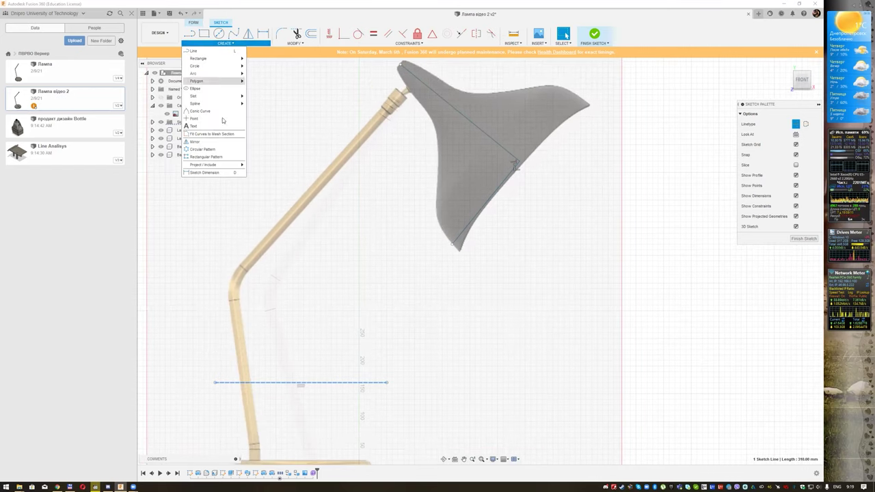
Dimension the angle between the horizontal construction line and the shade's edge as 40.5°
left_click(224, 173)
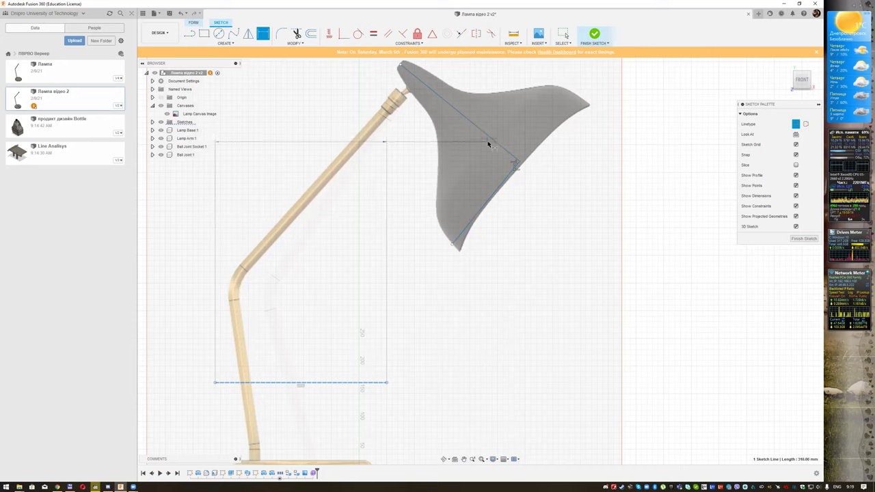
key("Escape")
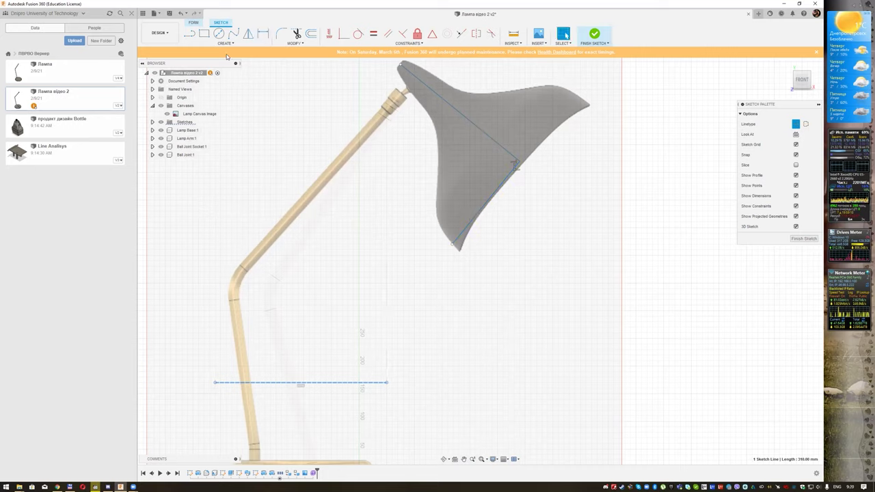
left_click(325, 205)
left_click(229, 43)
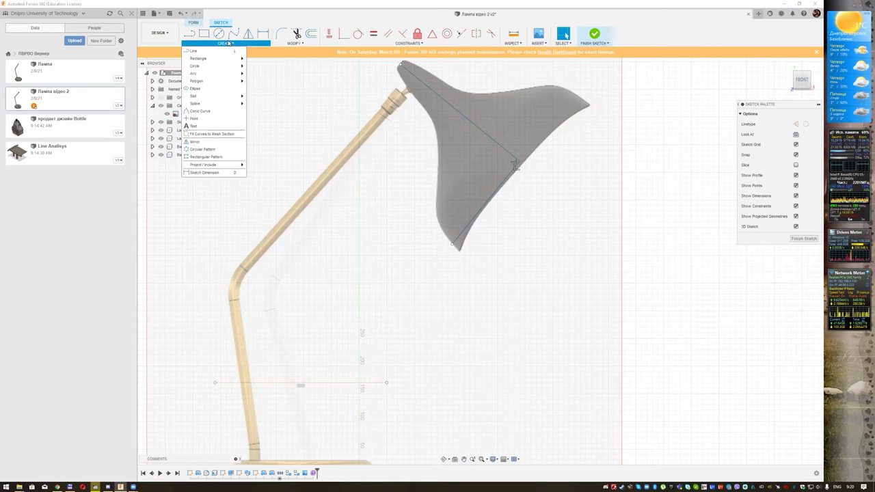
left_click(205, 172)
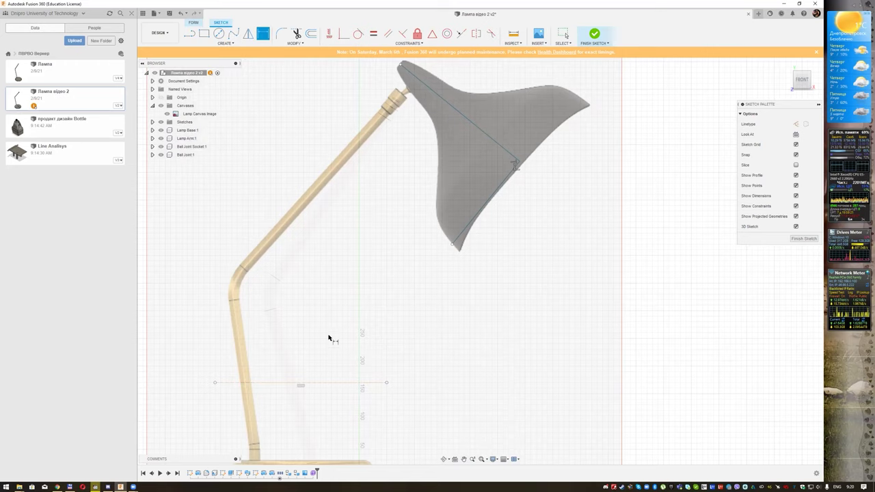
left_click(319, 383)
left_click(480, 140)
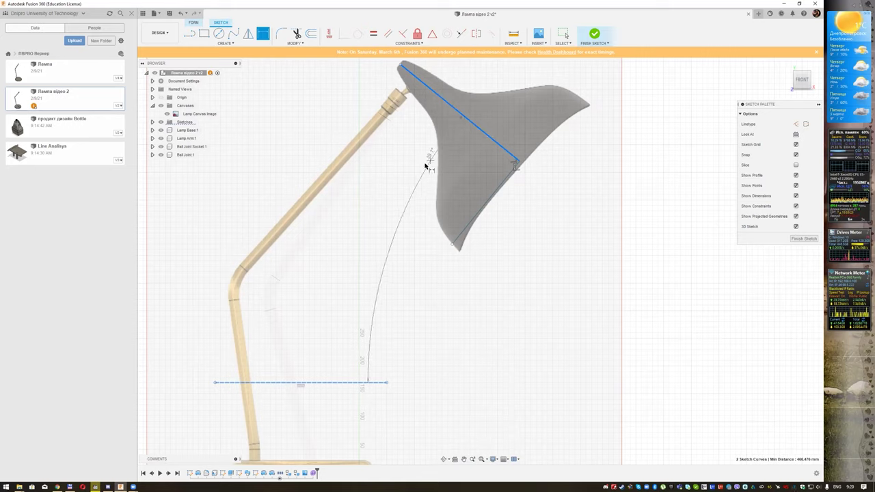
left_click(383, 228)
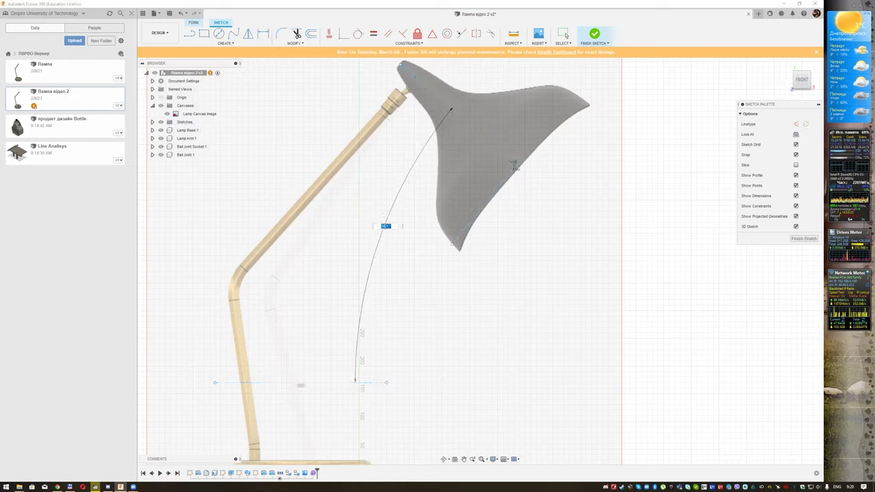
type("1.5")
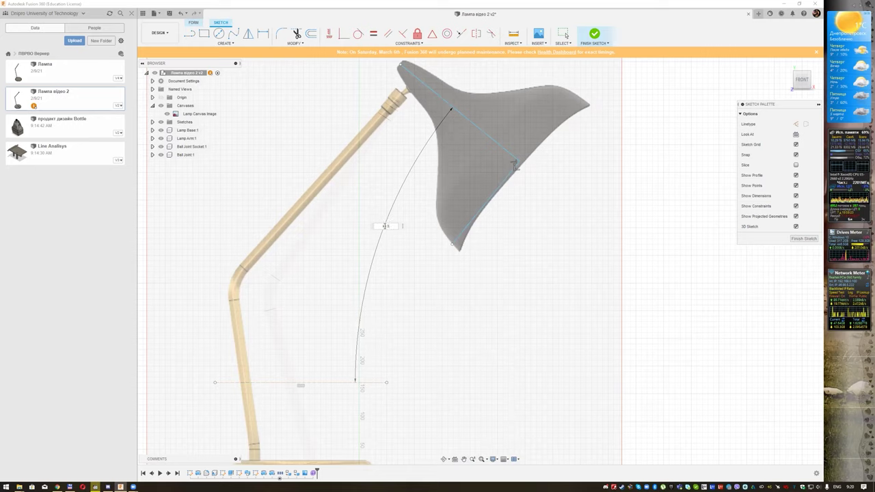
key("Return")
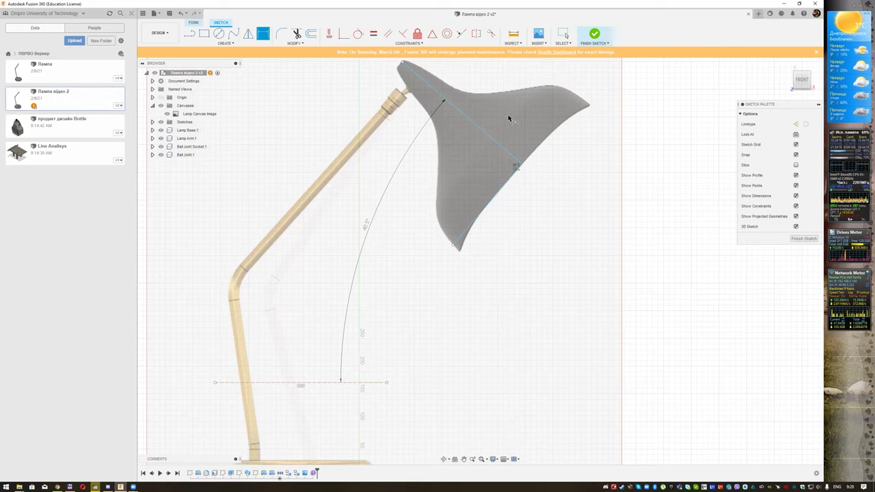
middle_click_drag(294, 140, 267, 183)
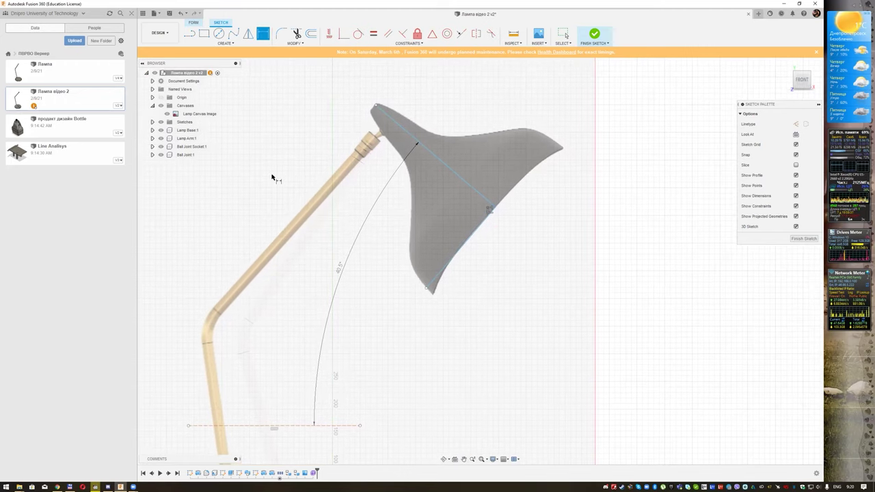
left_click(445, 171)
Dimension the shade's long axis line at 275 mm and its lower edge at 162 mm
key("d")
left_click(453, 148)
key("BackSpace")
key("Return")
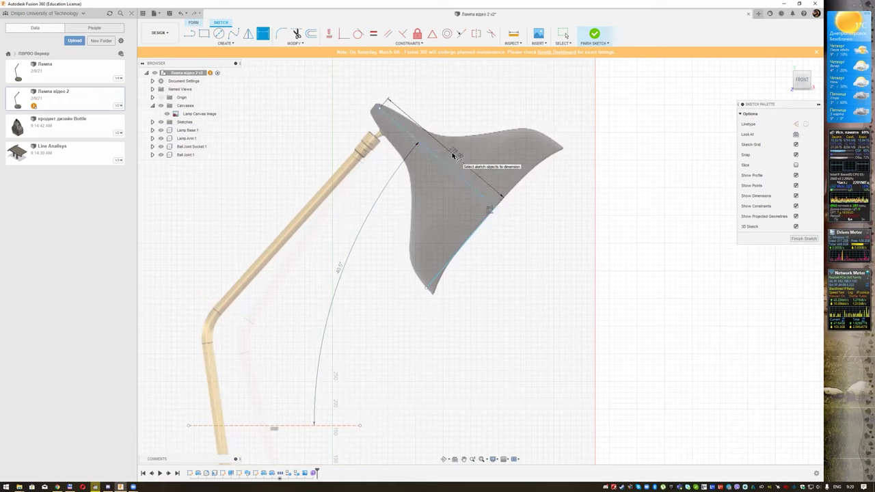
left_click(466, 249)
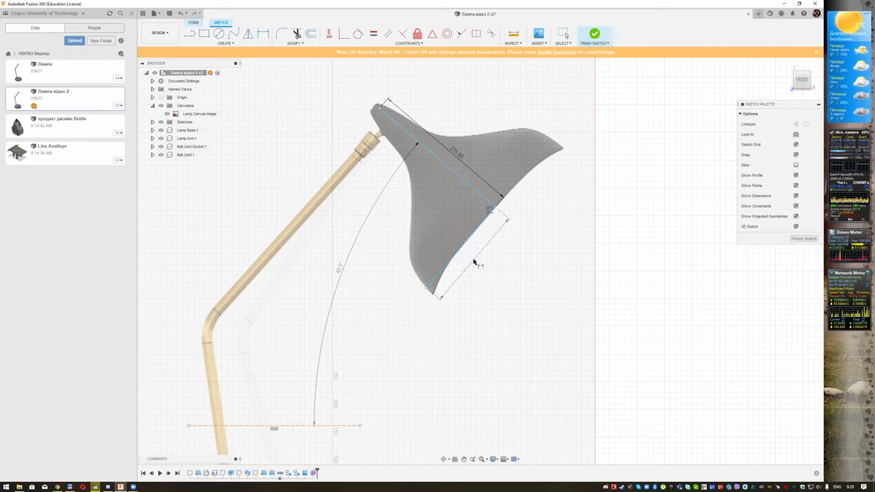
key("Return")
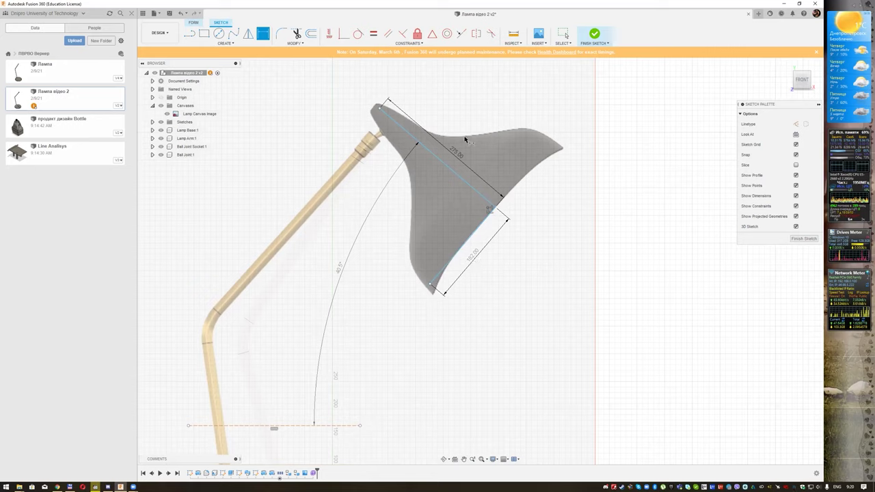
key("Escape")
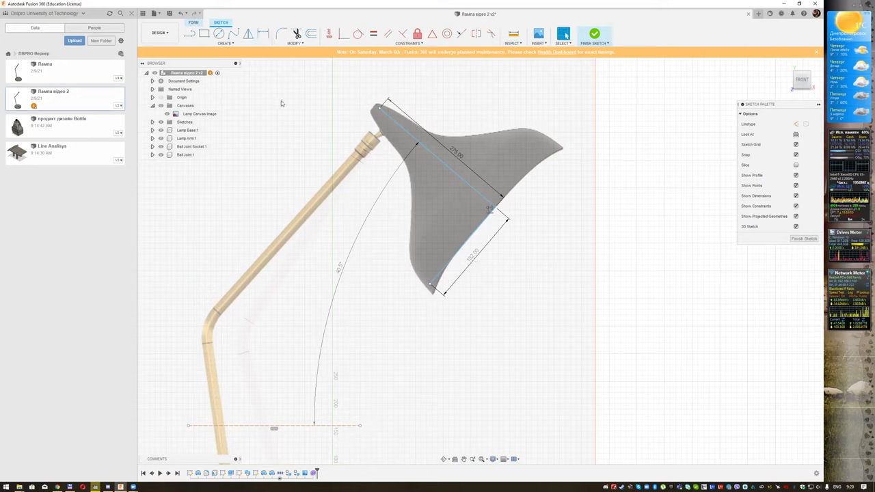
Move the shade's top corner sketch point onto the outline tip
left_click_drag(381, 109, 376, 106)
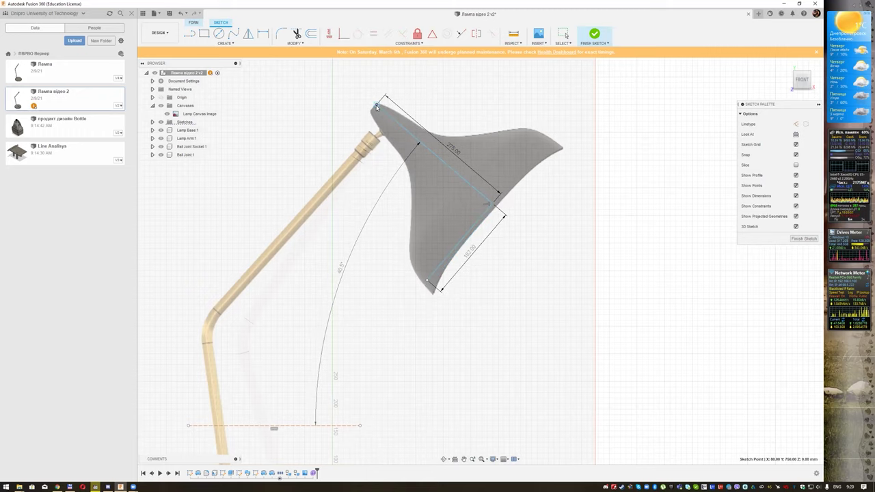
scroll(377, 107, "up", 3)
scroll(380, 109, "up", 3)
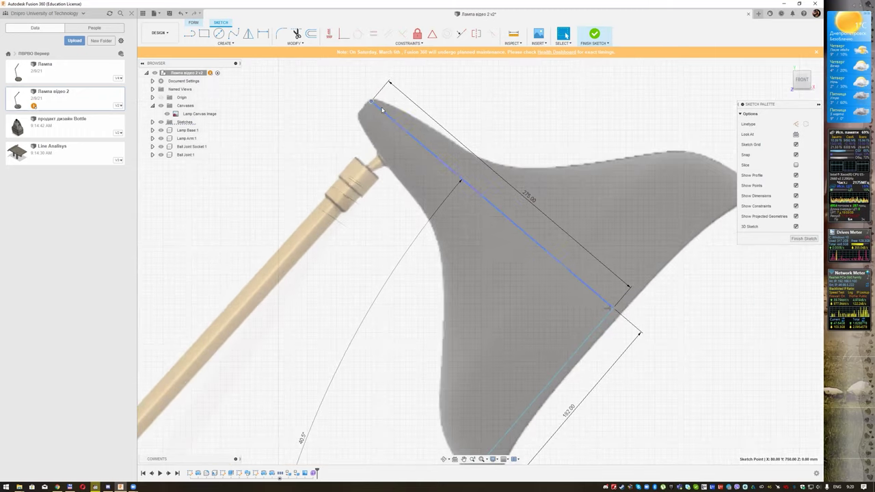
left_click_drag(373, 103, 365, 108)
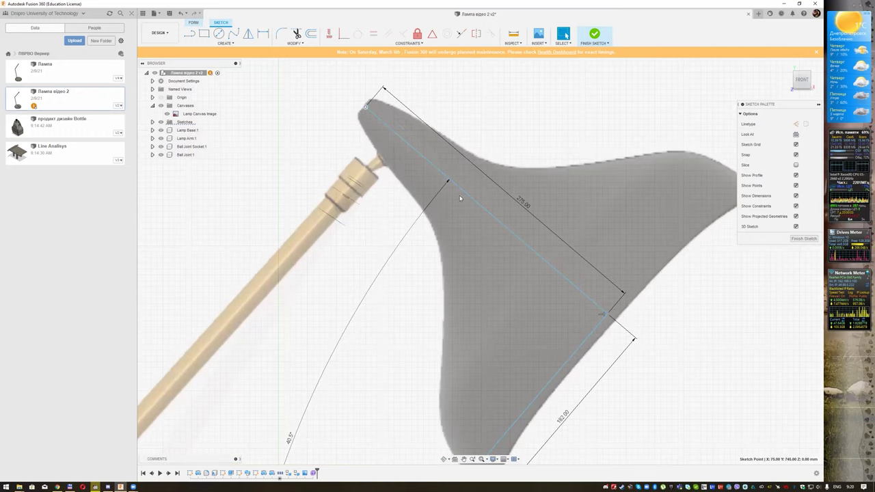
mouse_move(677, 383)
middle_mouse_down()
mouse_move(635, 280)
mouse_move(648, 346)
middle_mouse_up()
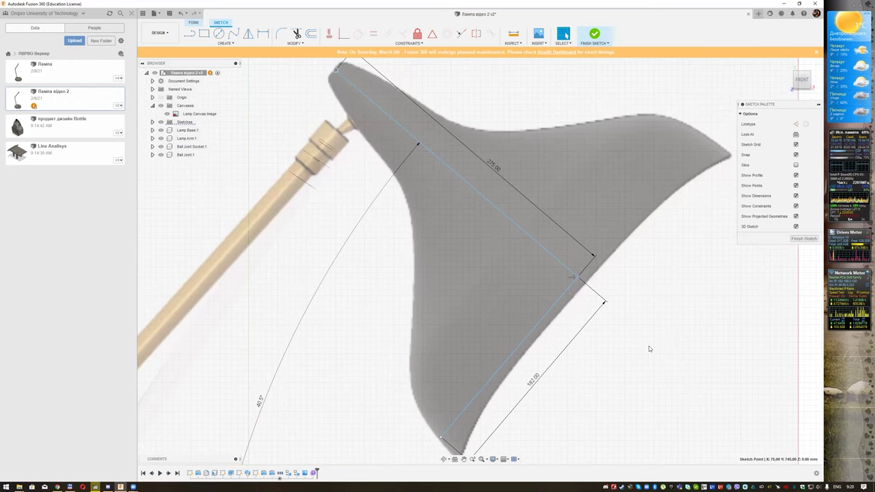
scroll(648, 346, "down", 1)
scroll(649, 346, "down", 1)
middle_click_drag(631, 333, 582, 297)
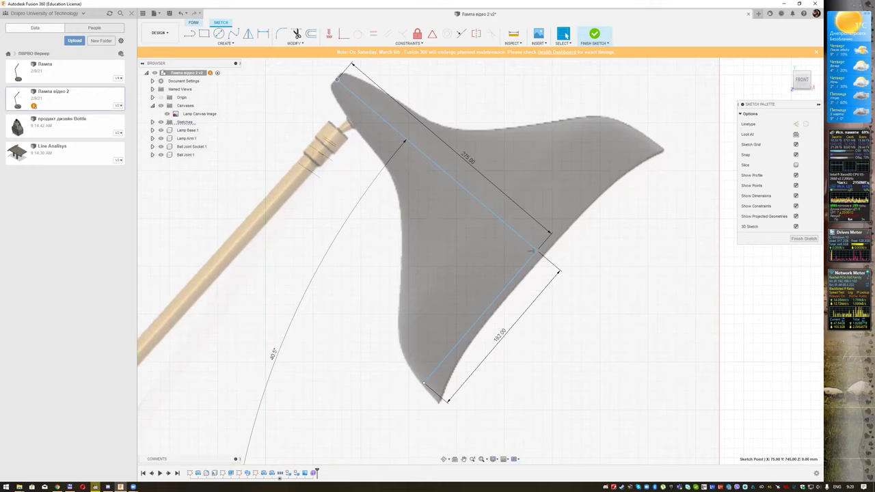
scroll(531, 251, "down", 1)
middle_click_drag(530, 251, 537, 207)
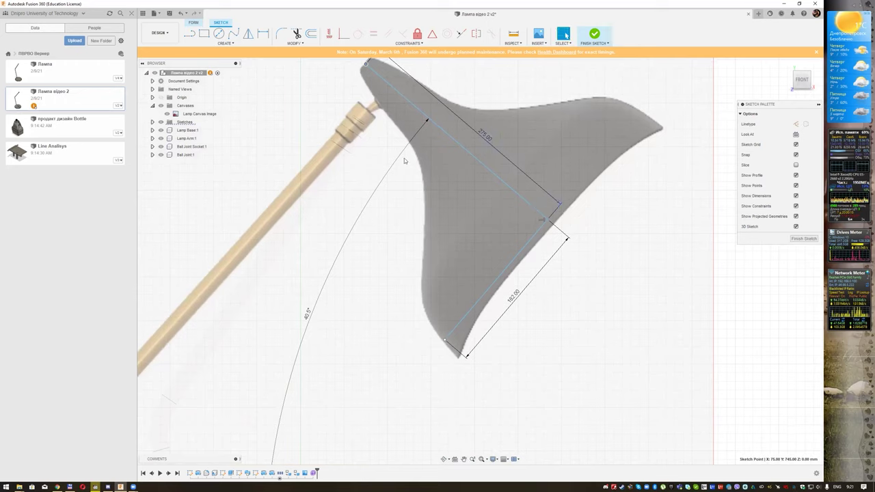
Draw a fit-point spline along the shade's left edge from bottom tip to top corner
left_click(232, 34)
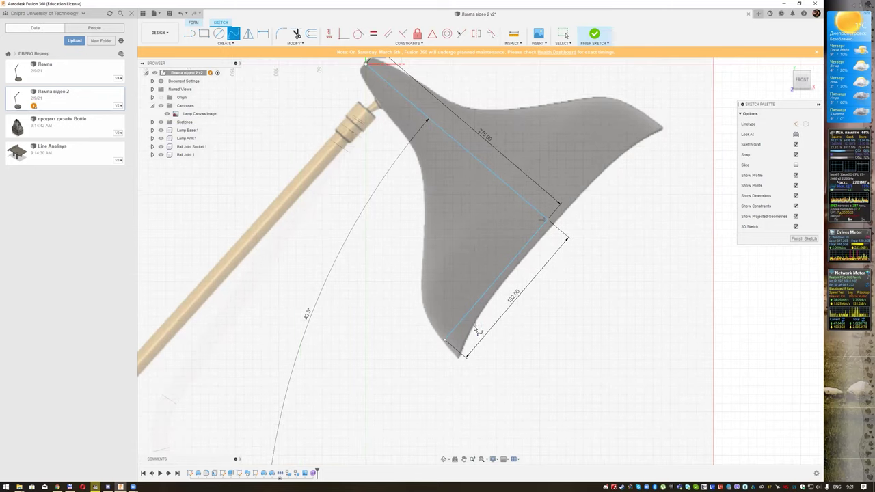
left_click(445, 340)
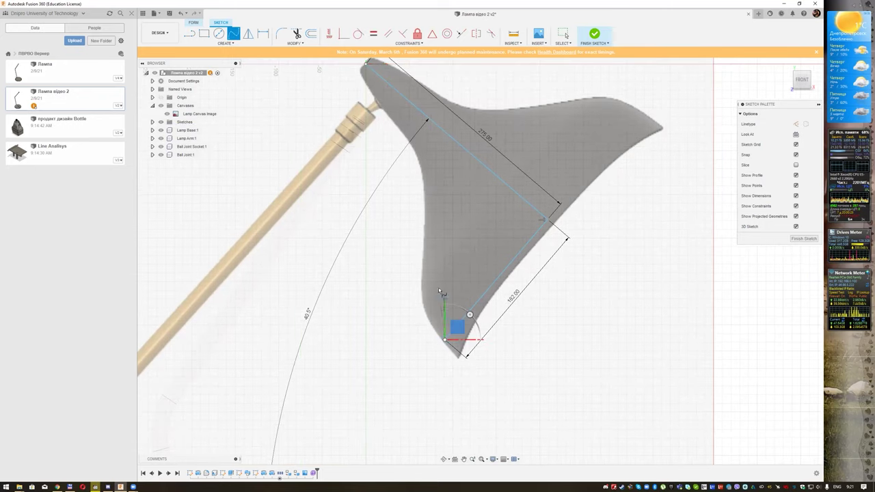
left_click(421, 236)
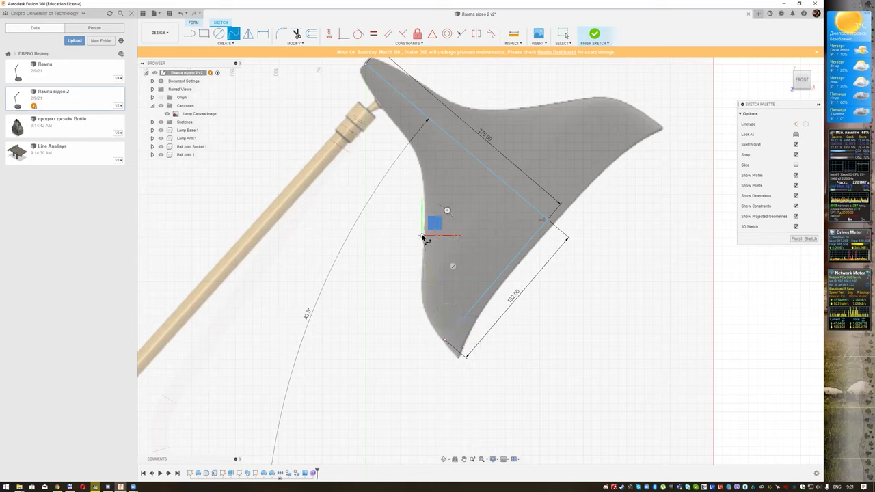
left_click(413, 147)
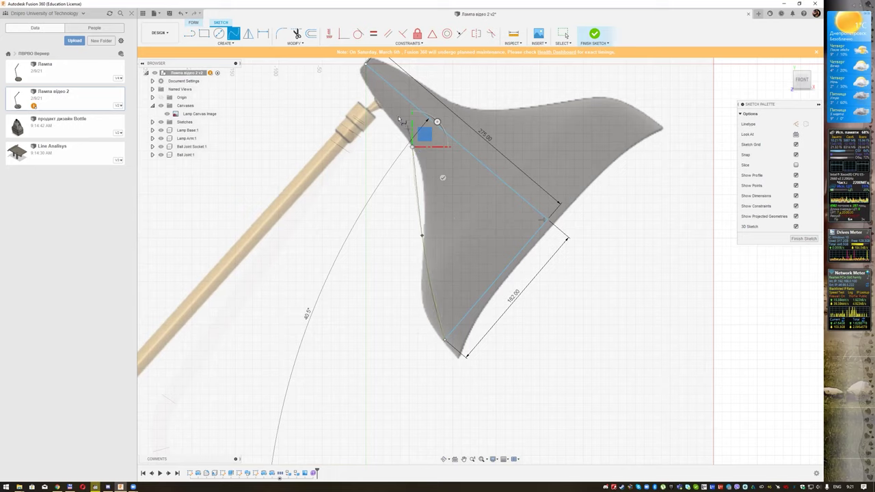
left_click(363, 78)
right_click(362, 77)
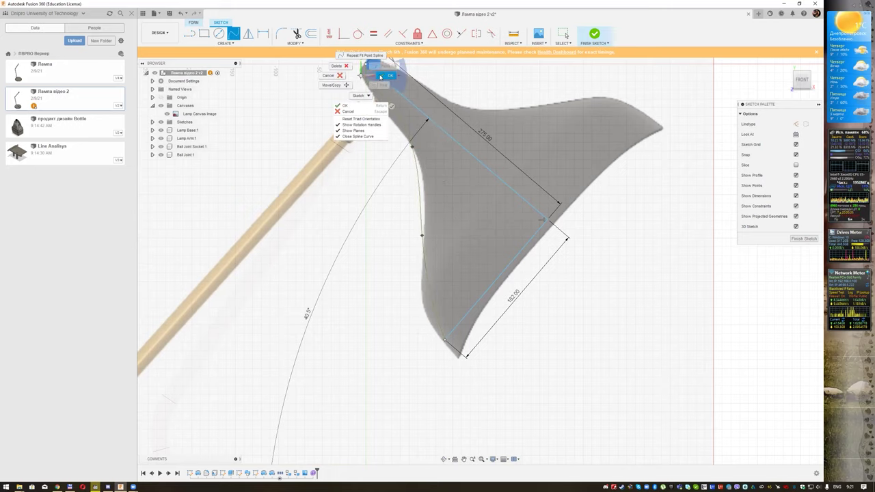
left_click(381, 77)
middle_click_drag(382, 77, 452, 179, "shift")
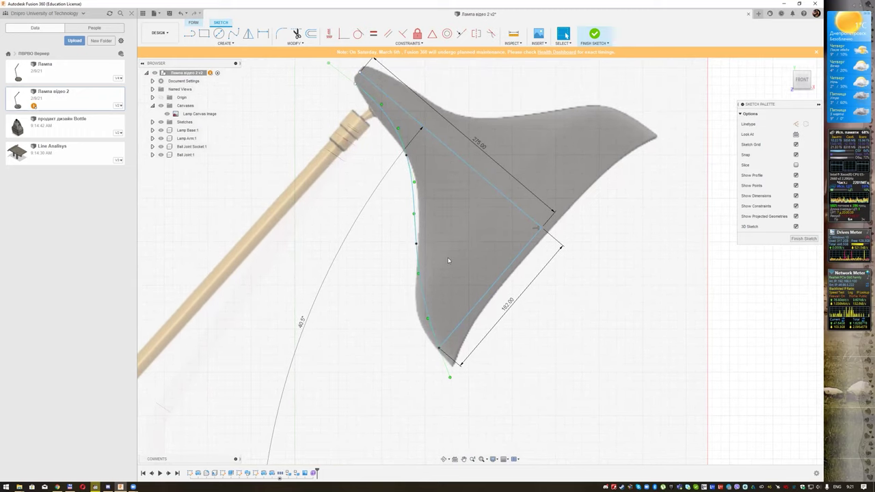
Add an extra fit point on the left-edge spline and move it onto the outline
scroll(448, 259, "up", 1)
middle_click_drag(440, 271, 421, 281)
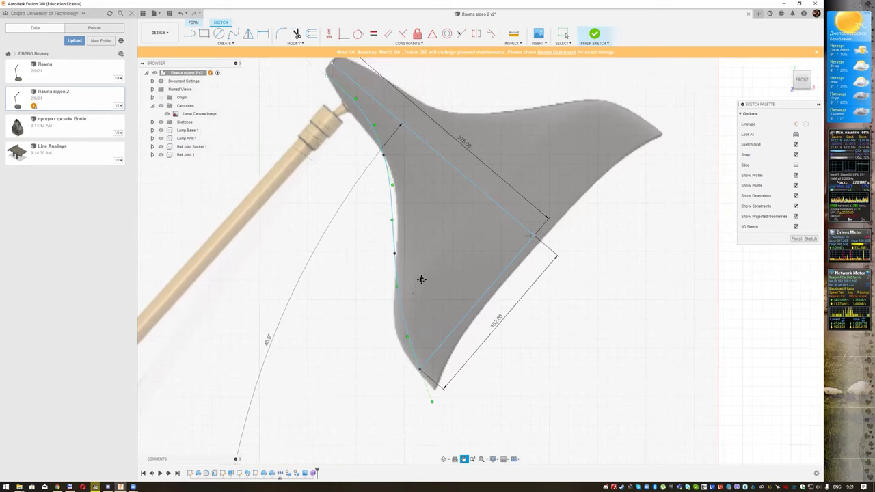
left_click(395, 254)
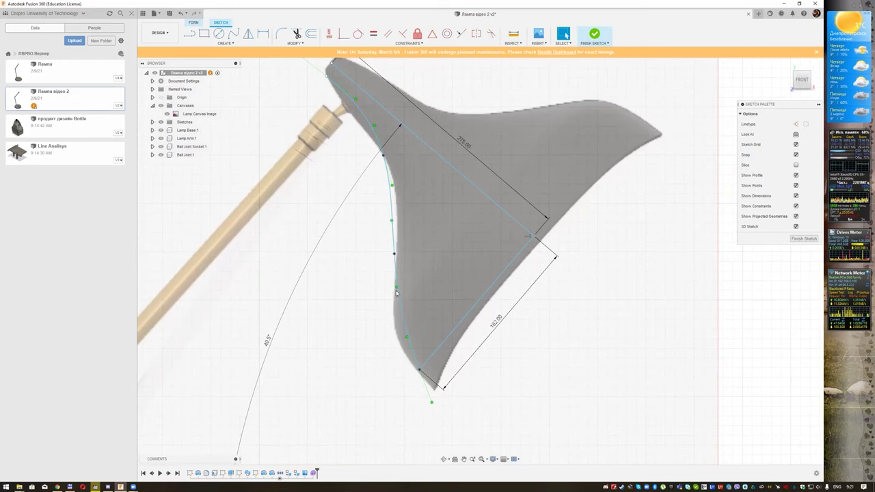
left_click(395, 254)
left_click_drag(397, 290, 391, 280)
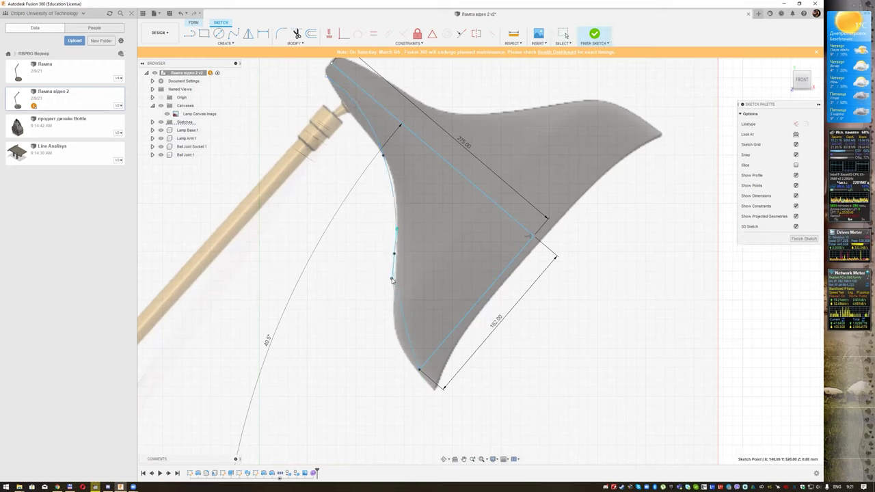
Adjust the spline's lower and middle fit points and upper tangent to follow the shade outline
left_click(415, 362)
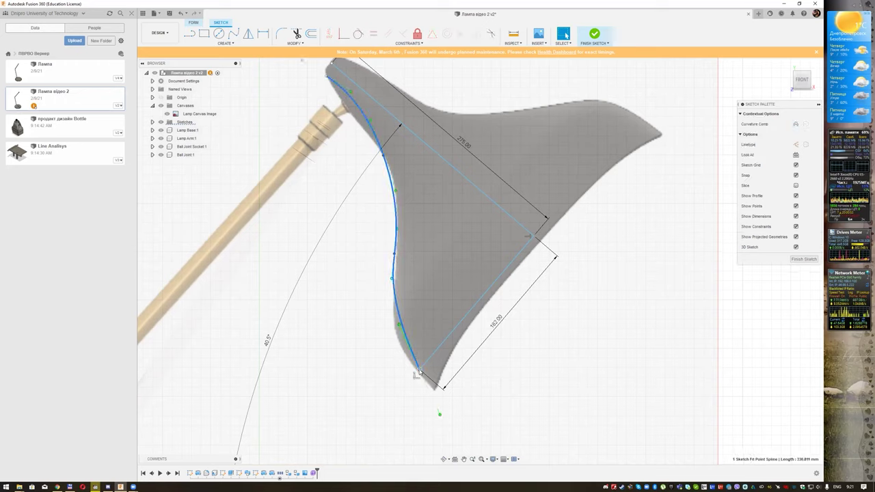
left_click(398, 324)
left_click_drag(398, 325, 394, 339)
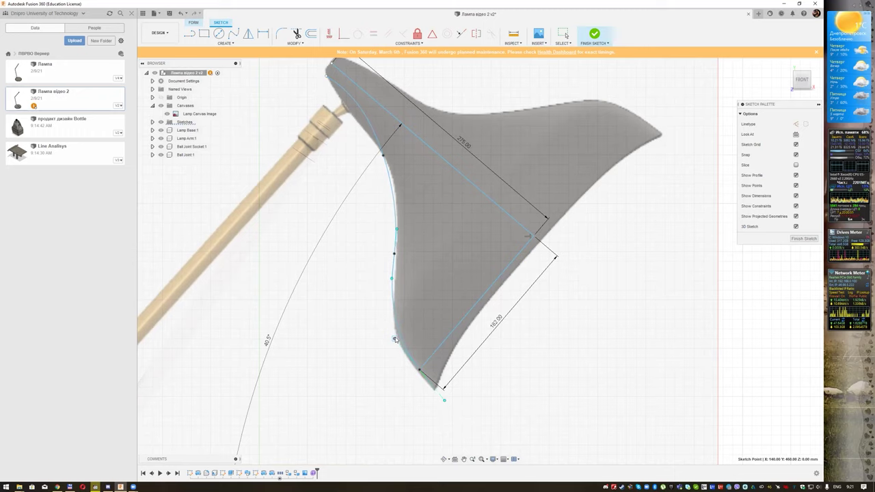
left_click_drag(392, 278, 392, 283)
middle_click_drag(412, 161, 415, 198)
left_click(391, 198)
left_click(396, 224)
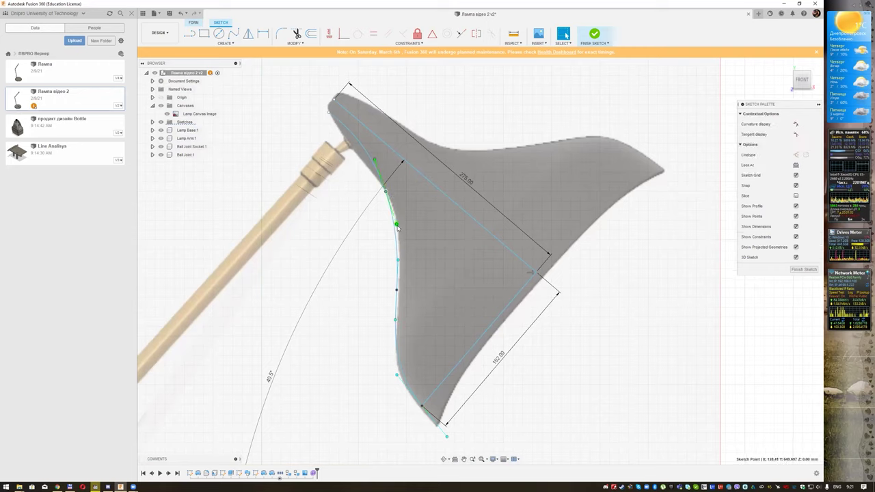
key("Escape")
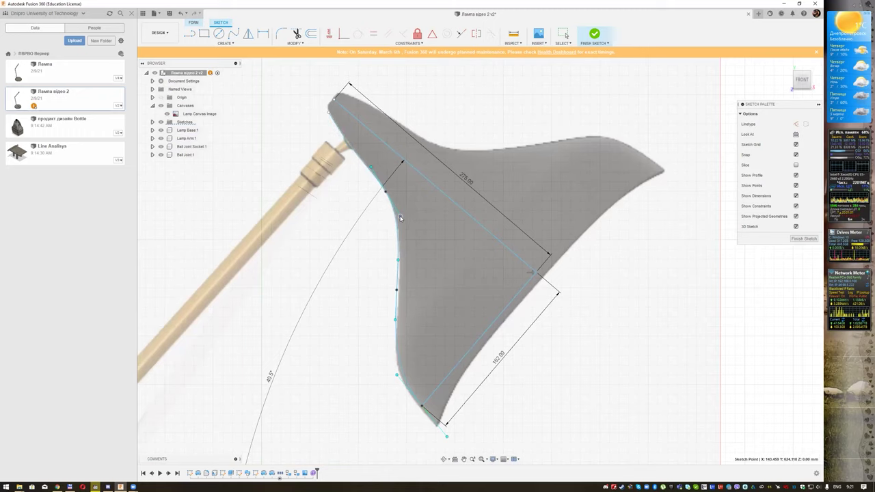
key("Escape")
Start a line at the shade's left edge near the tip, then cancel it
scroll(354, 110, "up", 2)
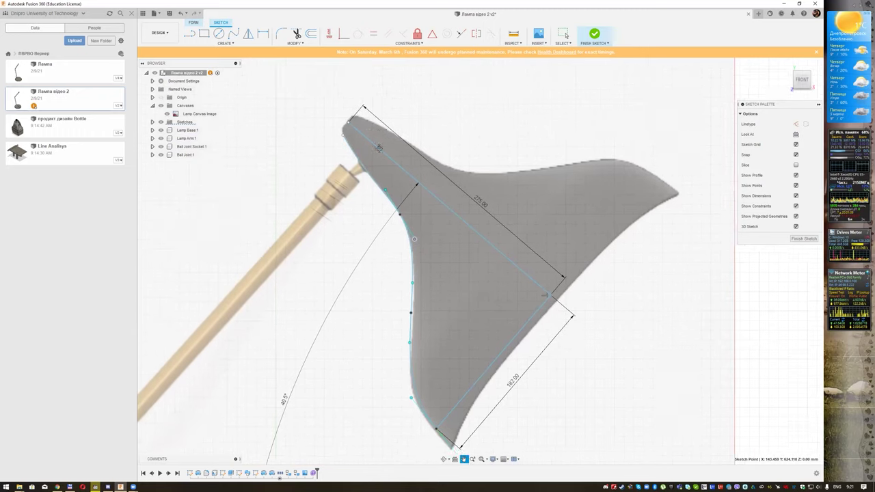
scroll(356, 136, "up", 2)
scroll(359, 168, "up", 2)
scroll(361, 196, "up", 2)
scroll(361, 196, "up", 2)
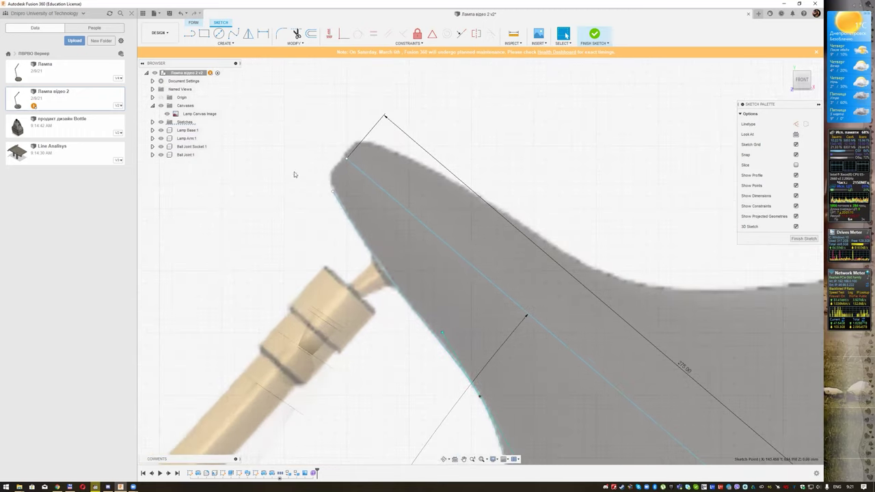
left_click(191, 35)
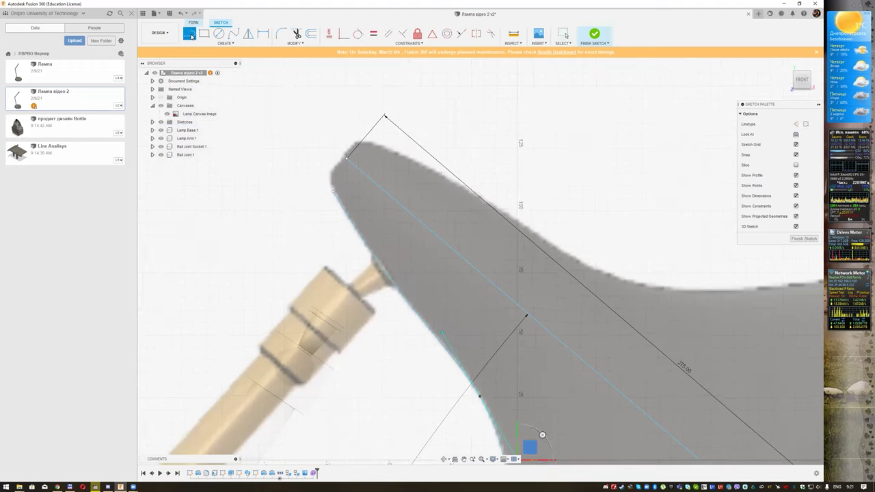
left_click(332, 191)
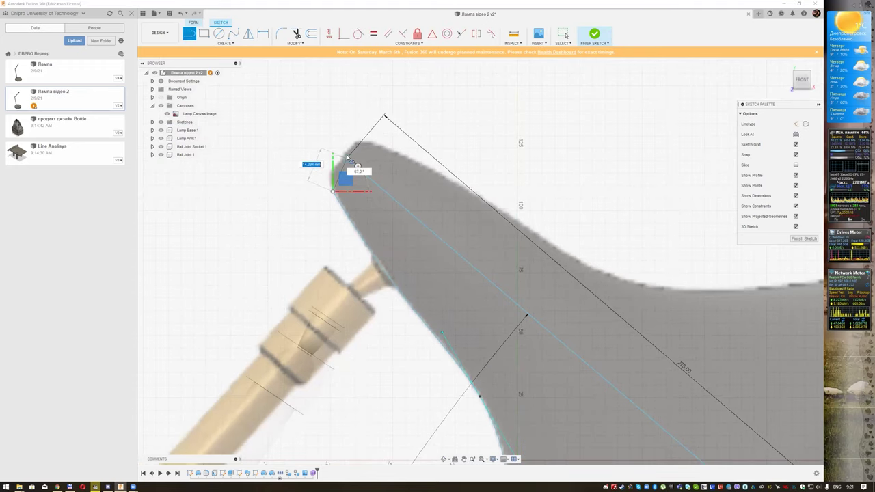
key("Escape")
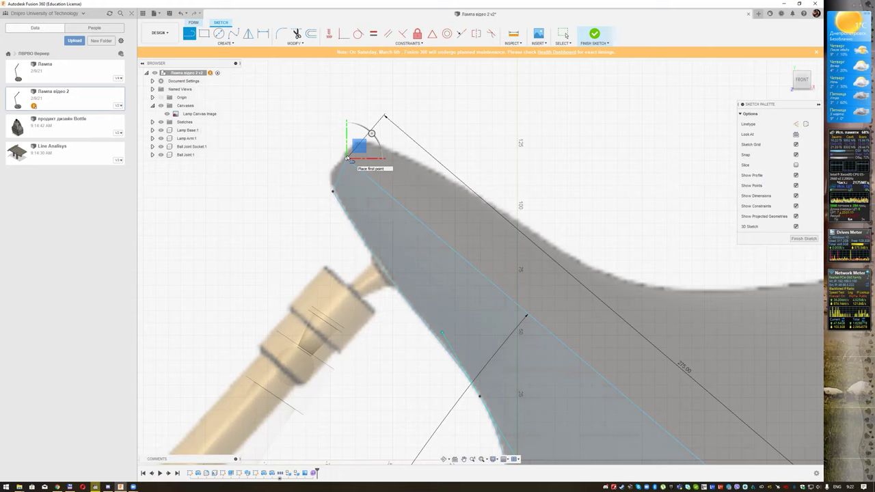
key("Escape")
Constrain the short line perpendicular to the 275 mm line
scroll(329, 165, "down", 1)
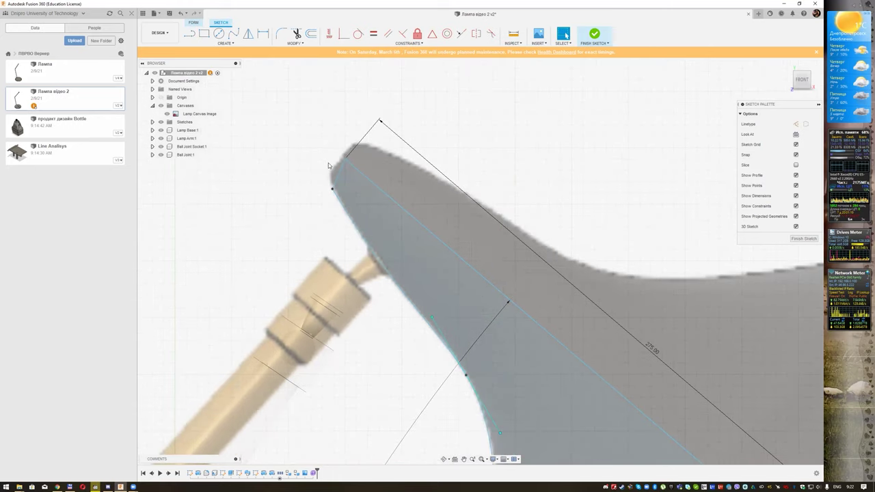
scroll(355, 167, "up", 1)
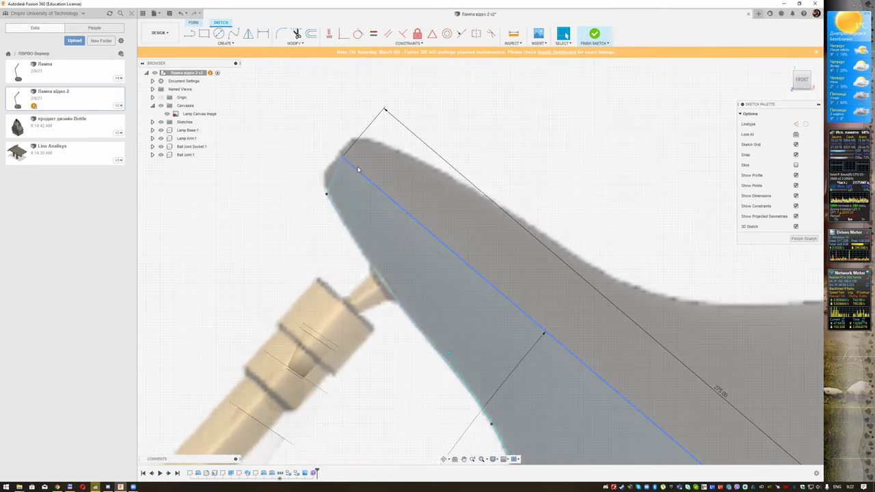
scroll(390, 137, "up", 1)
scroll(426, 100, "up", 1)
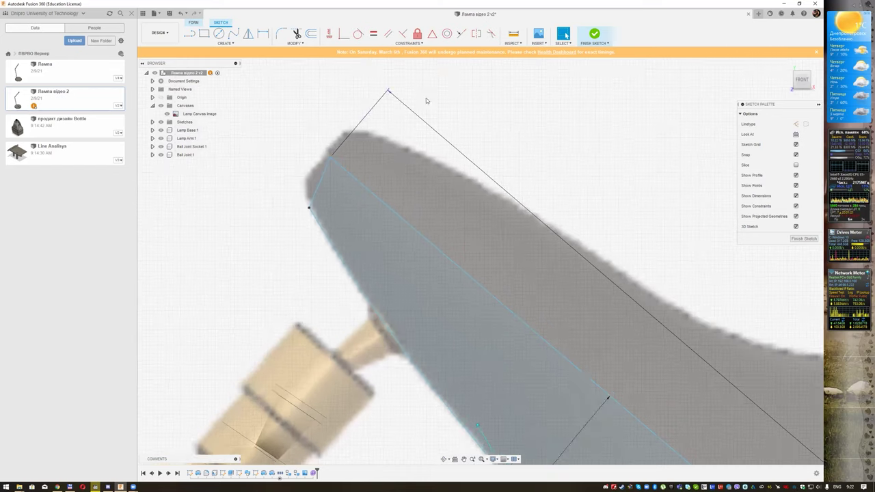
left_click(404, 33)
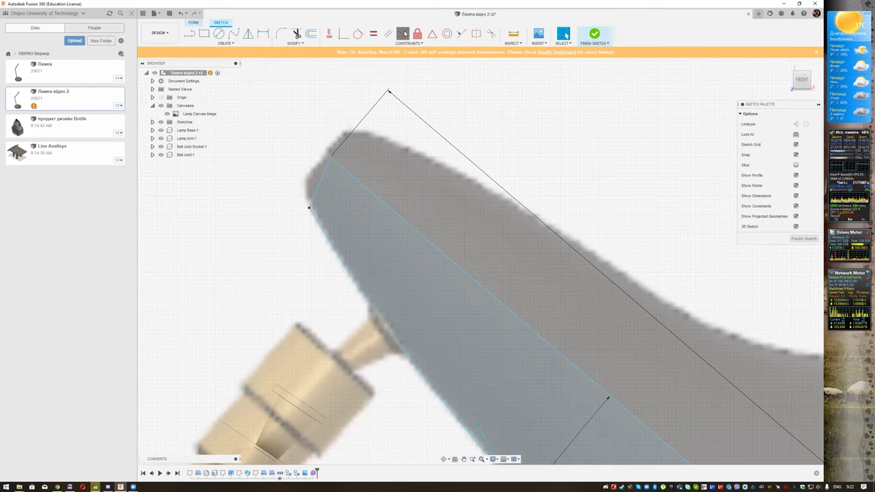
left_click(335, 165)
left_click(329, 164)
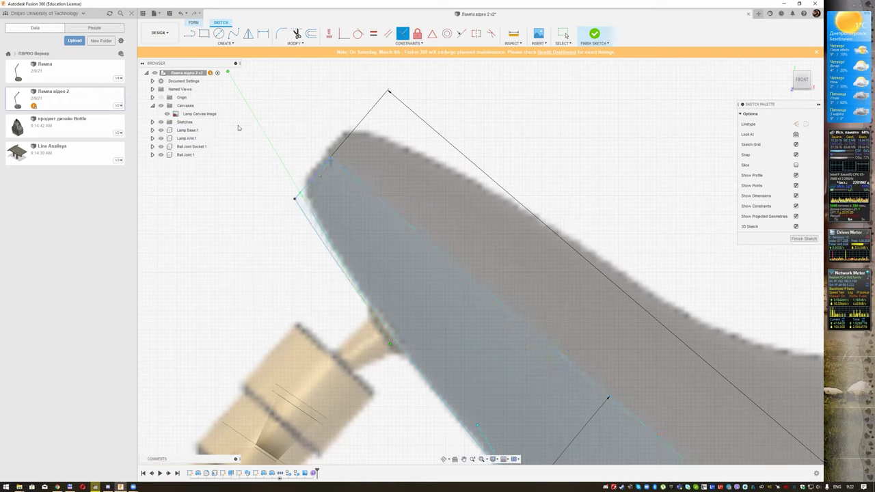
key("Escape")
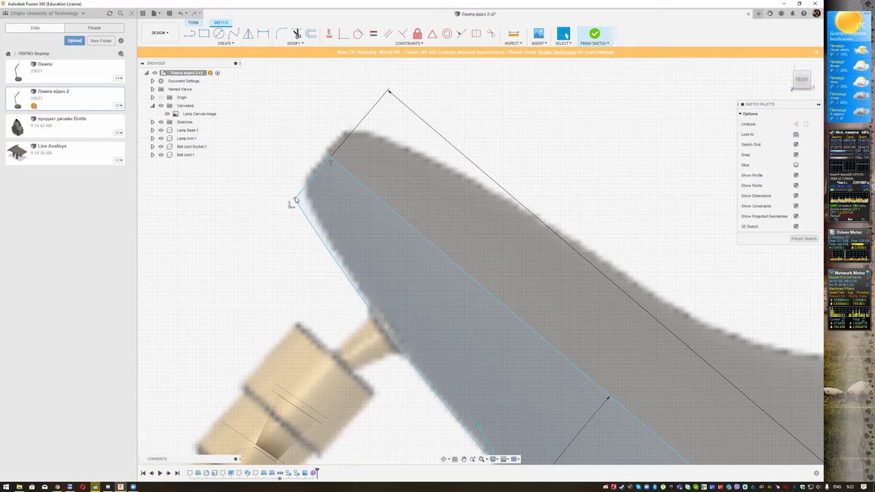
Pull the short line's lower endpoint onto the outline and nudge the lower spline point left
left_click_drag(295, 200, 306, 187)
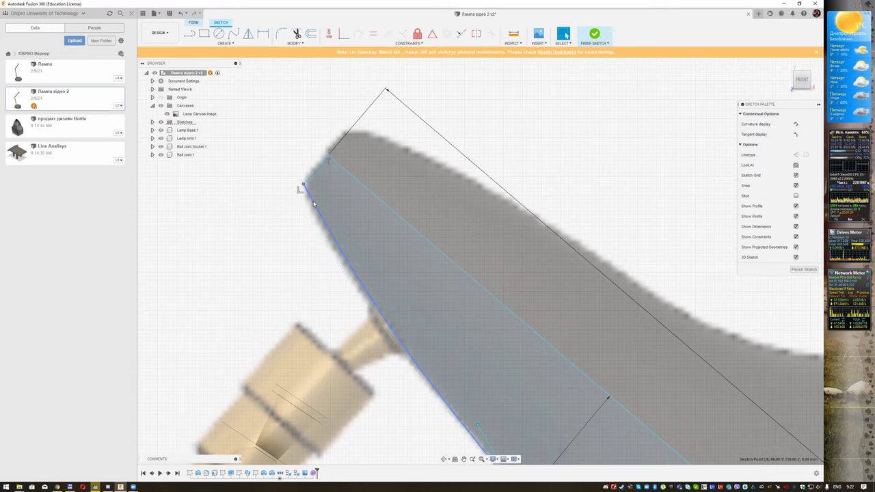
scroll(328, 226, "down", 2)
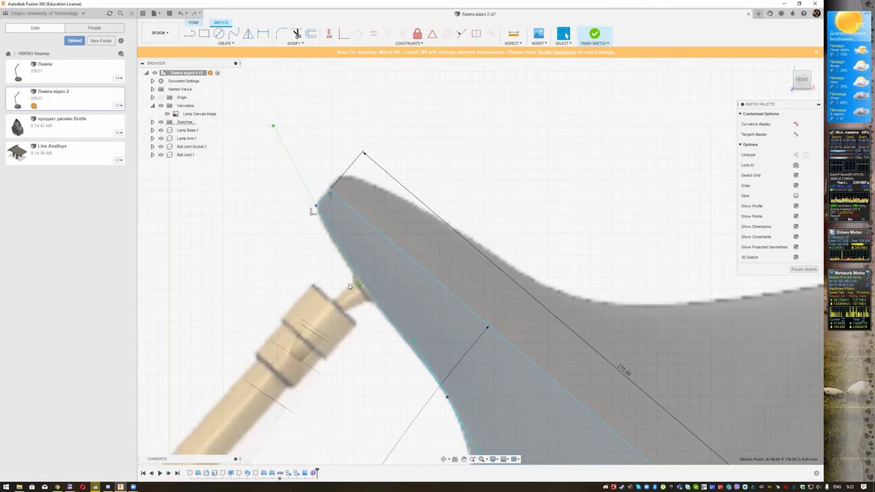
key("Escape")
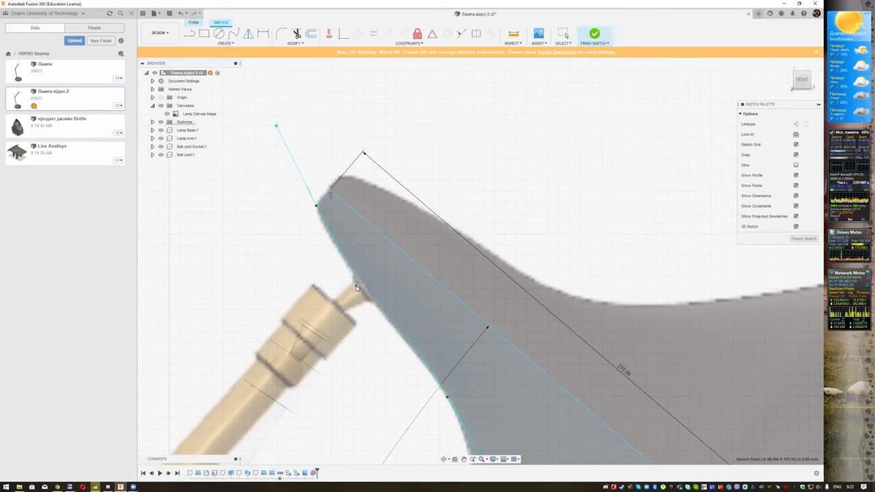
scroll(420, 293, "down", 2)
scroll(415, 261, "down", 1)
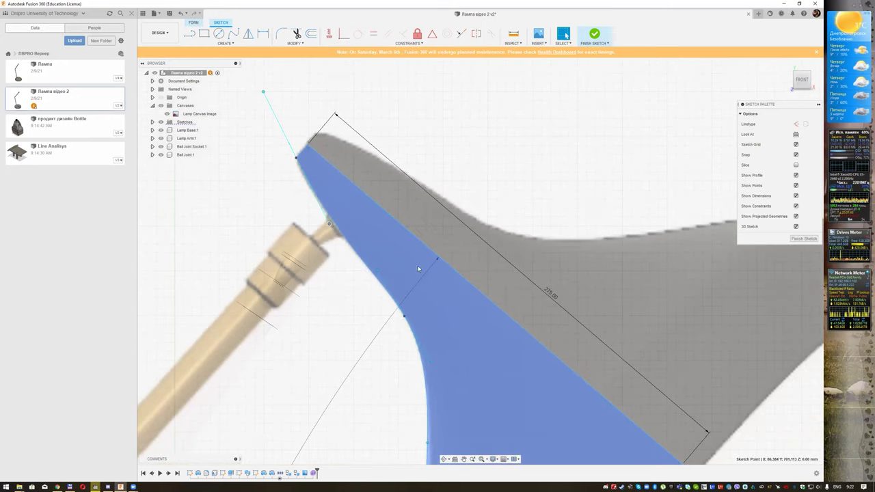
scroll(419, 273, "down", 1)
middle_click_drag(469, 322, 433, 250)
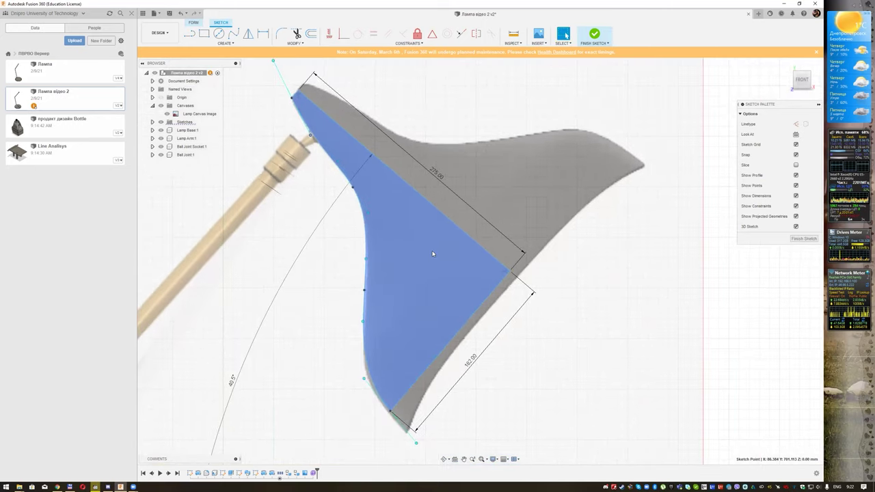
left_click_drag(365, 380, 362, 381)
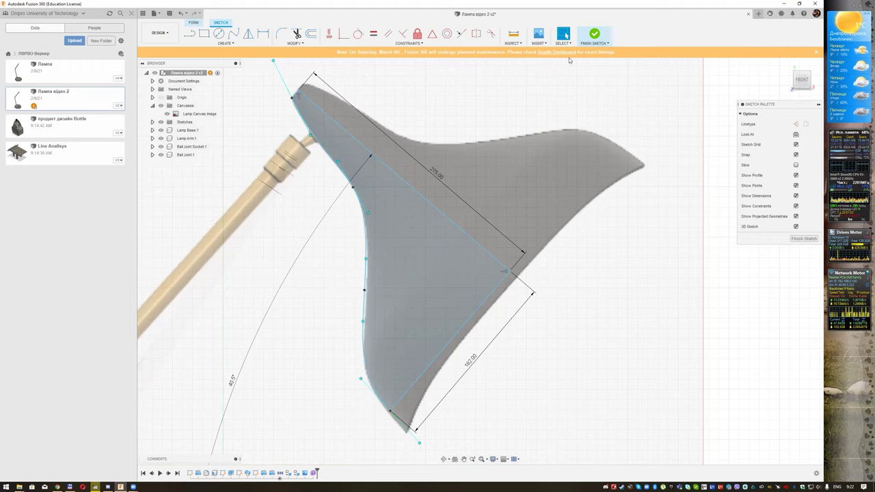
Finish the lampshade profile sketch and browse the Form Modify and Create menus
left_click(594, 35)
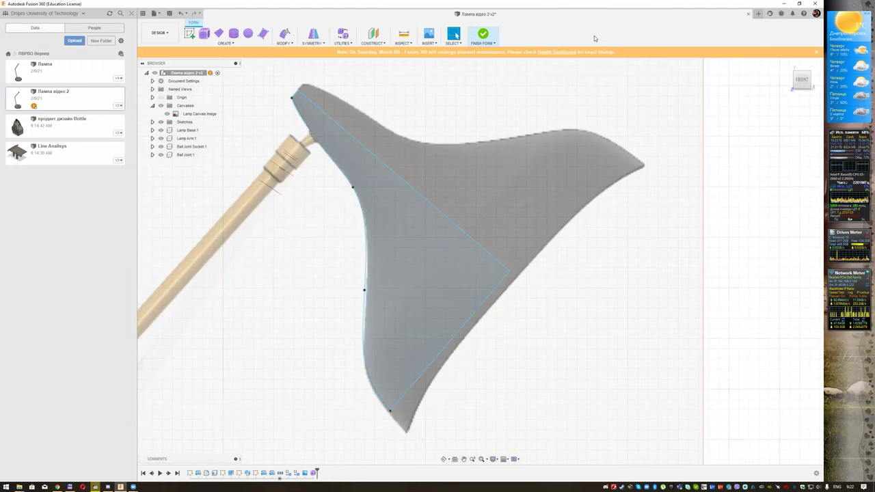
scroll(515, 139, "up", 2)
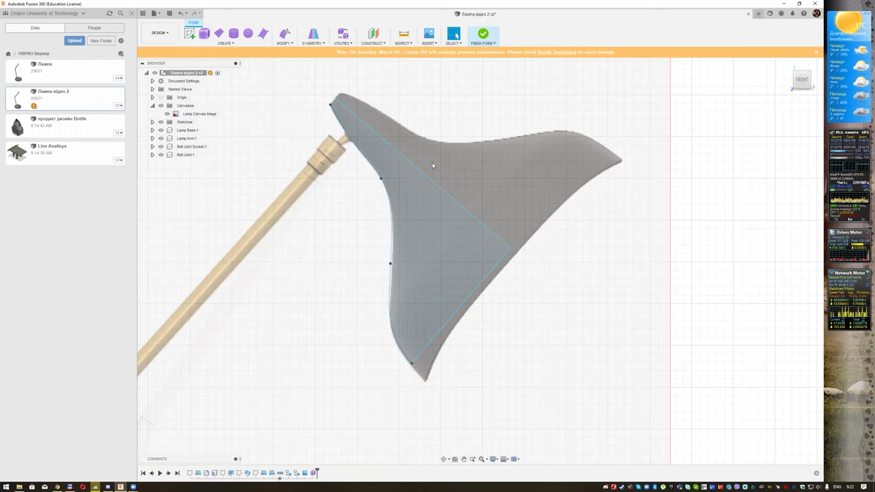
left_click(283, 42)
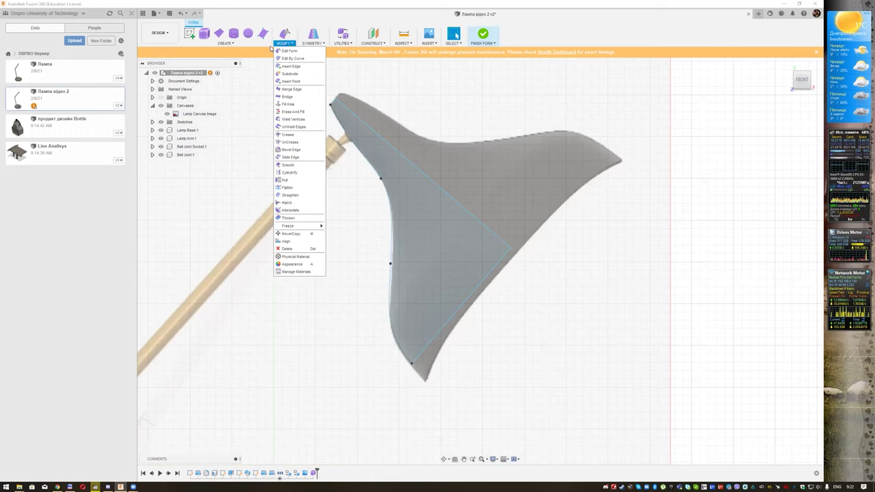
left_click(224, 43)
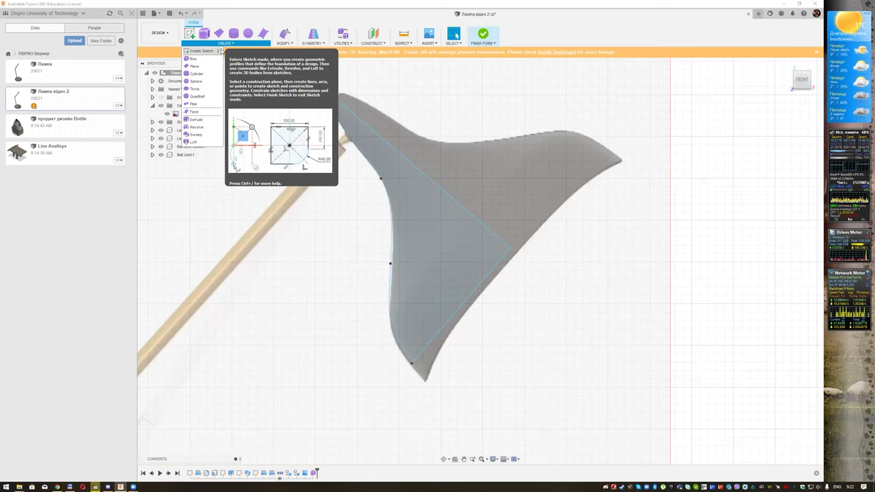
Revolve the shade spline around the long 275 mm line as a new body with Curvature spacing
left_click(213, 127)
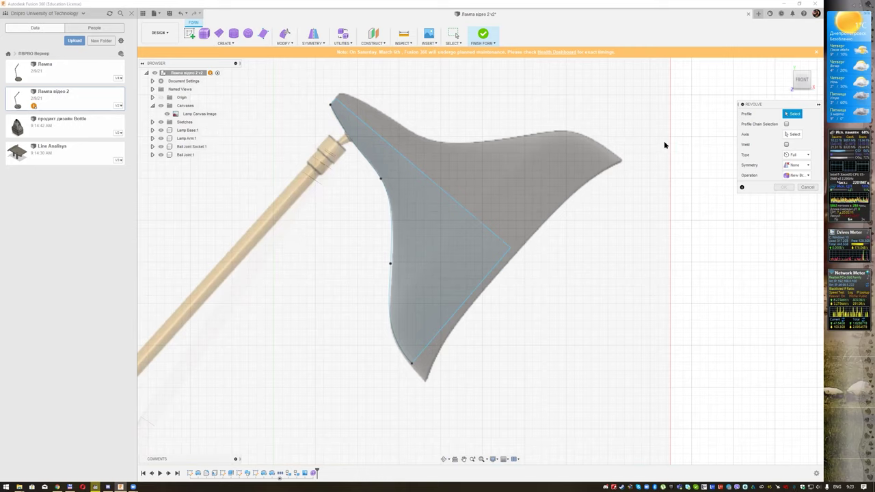
left_click(389, 321)
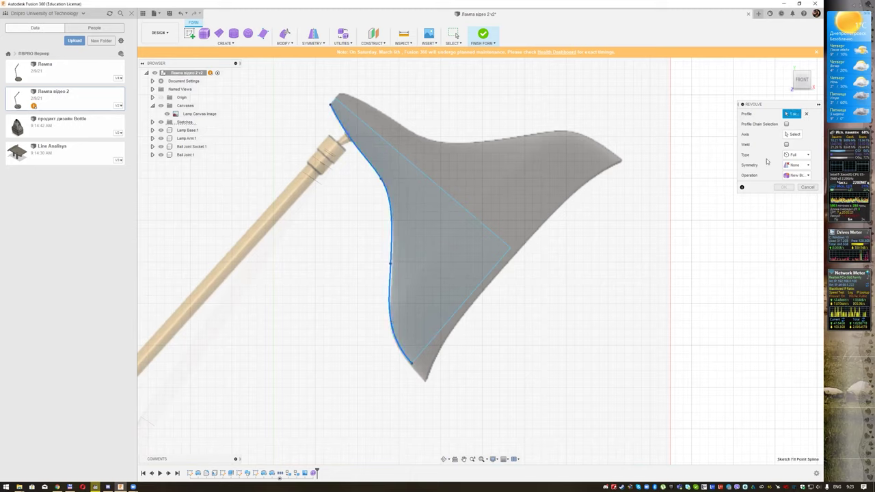
left_click(786, 134)
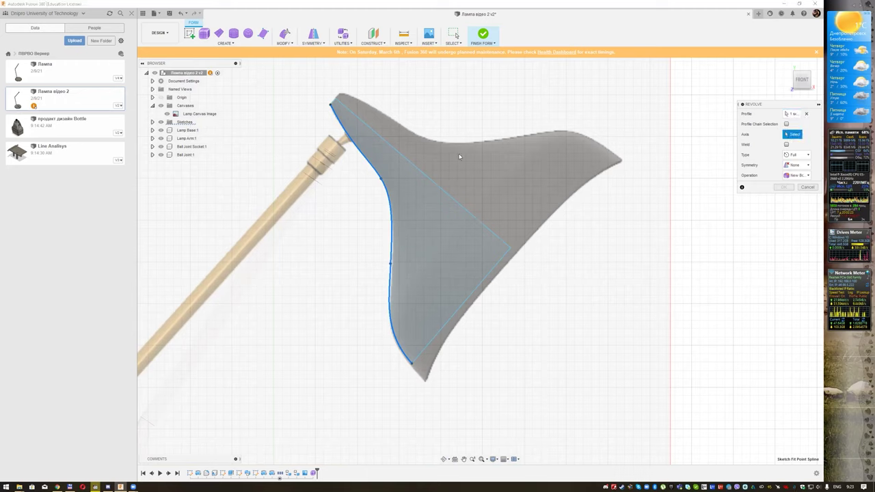
left_click(435, 184)
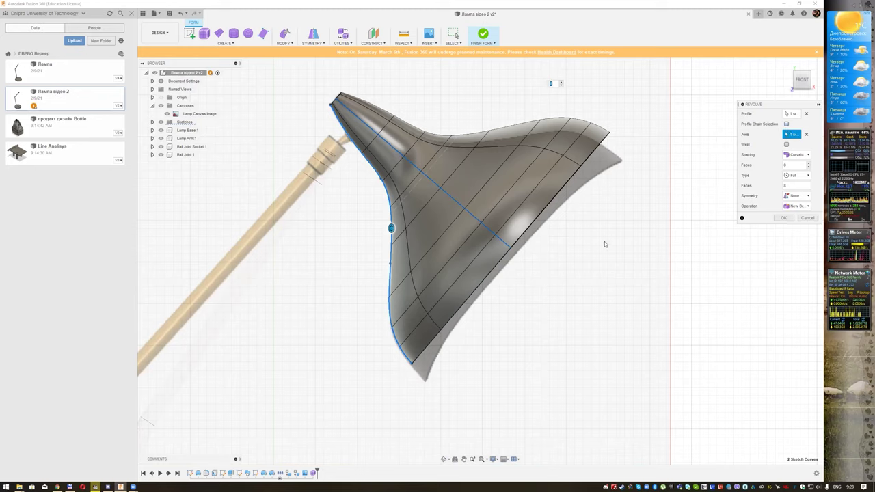
mouse_move(610, 261)
middle_mouse_down("shift")
mouse_move(578, 237)
mouse_move(666, 207)
middle_mouse_up("shift")
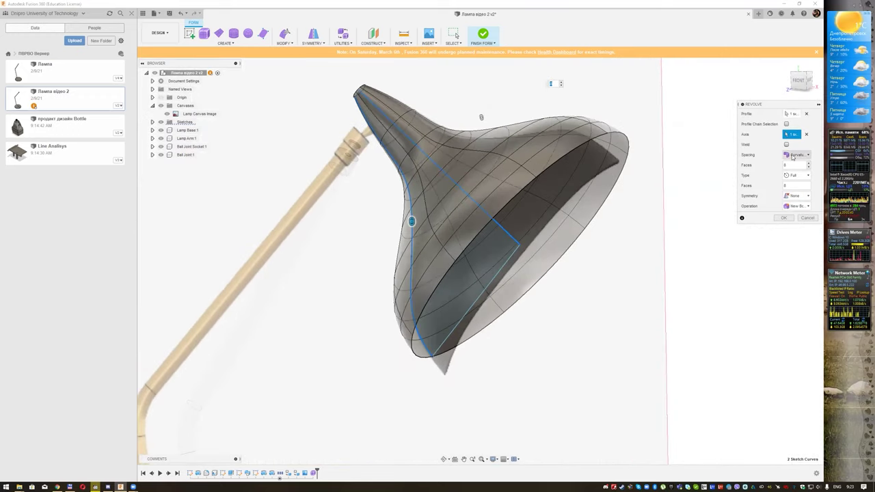
left_click(798, 155)
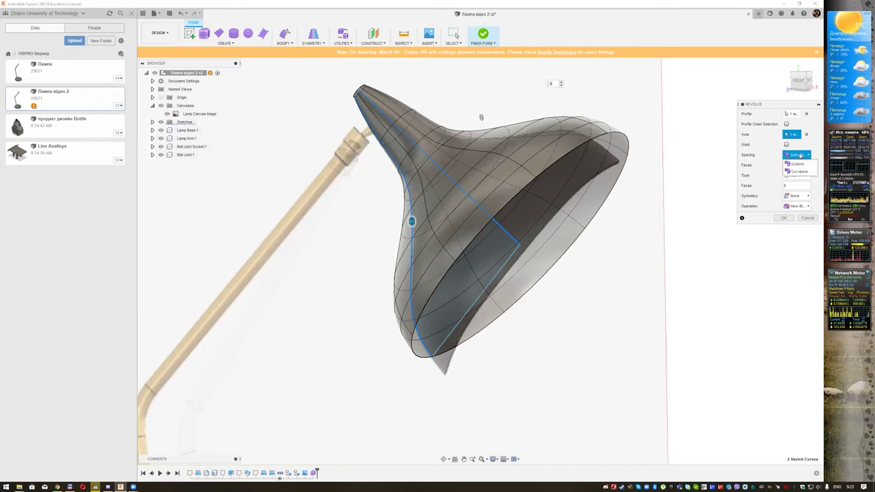
left_click(800, 155)
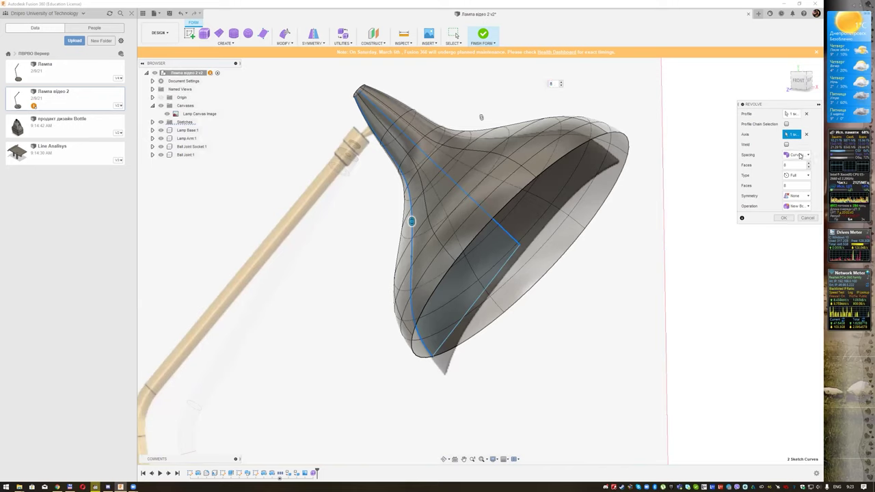
left_click(793, 206)
left_click(799, 215)
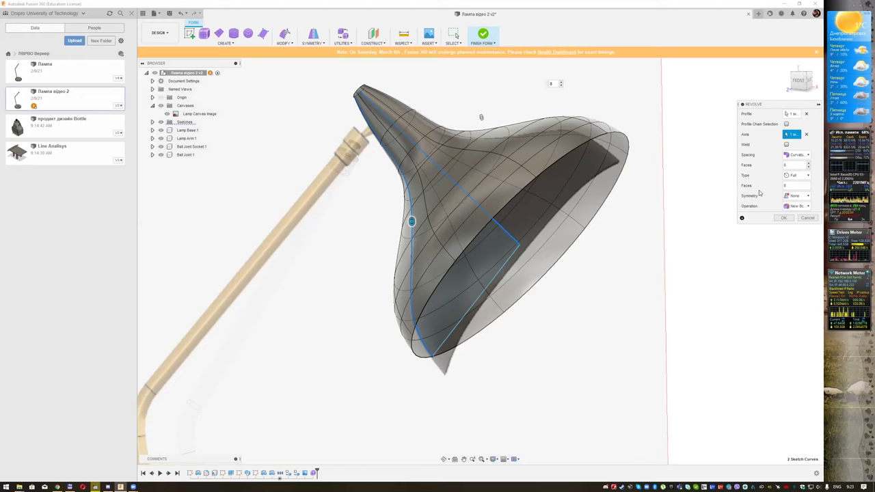
Confirm the revolve, hide the Lamp Canvas Image, and zoom in on the shade's open tip
left_click(786, 217)
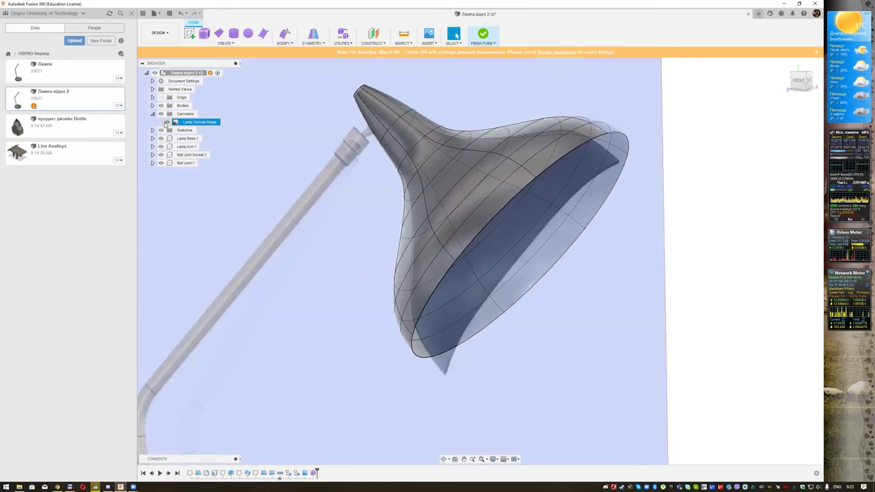
left_click(166, 122)
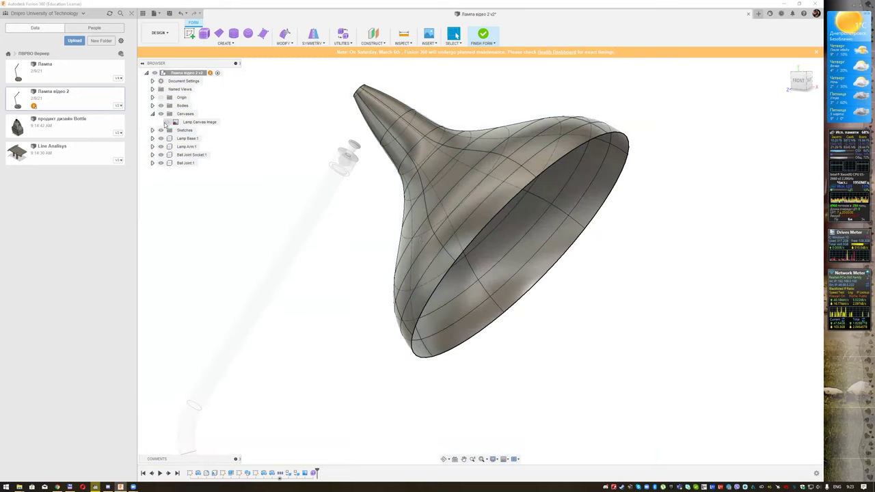
mouse_move(582, 240)
middle_mouse_down("shift")
mouse_move(545, 216)
mouse_move(443, 233)
middle_mouse_up("shift")
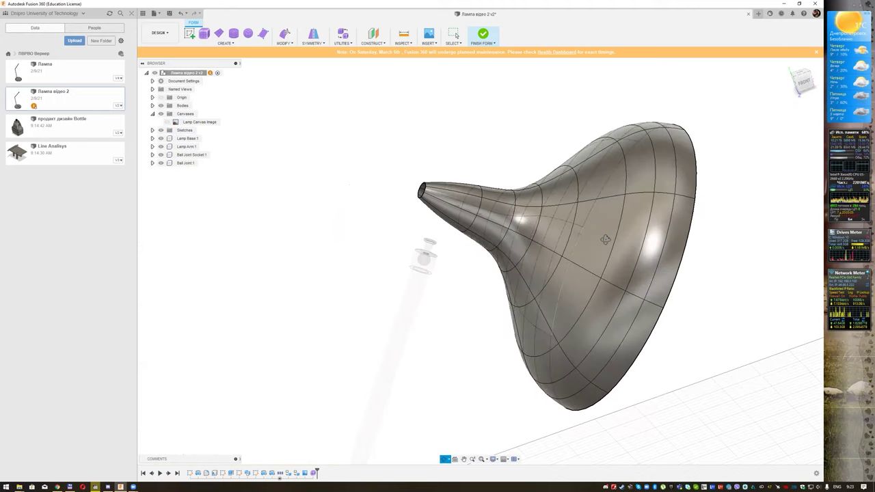
scroll(444, 232, "up", 1)
scroll(444, 233, "up", 2)
scroll(405, 182, "up", 2)
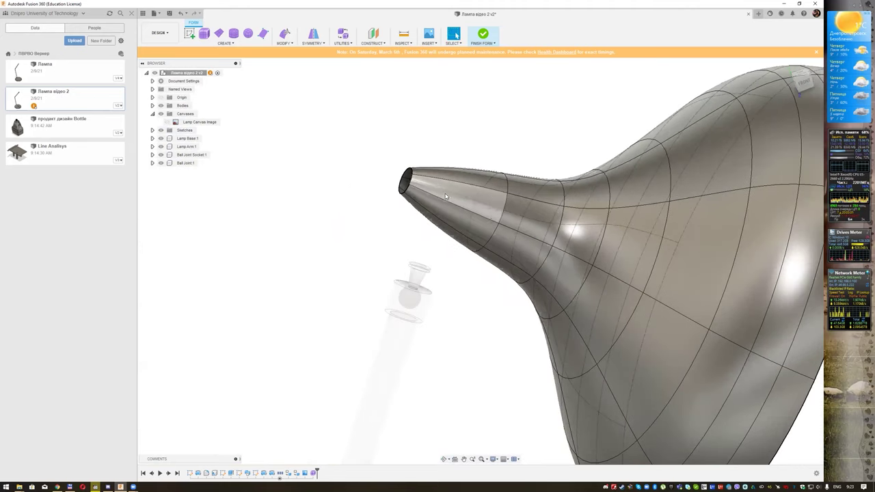
scroll(406, 180, "up", 1)
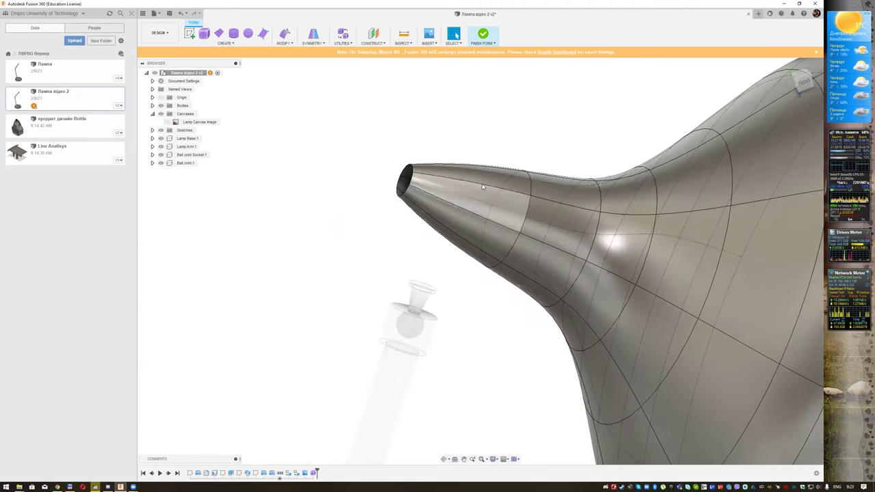
Start a Fill Hole on the lampshade's open narrow tip edge
left_click(284, 36)
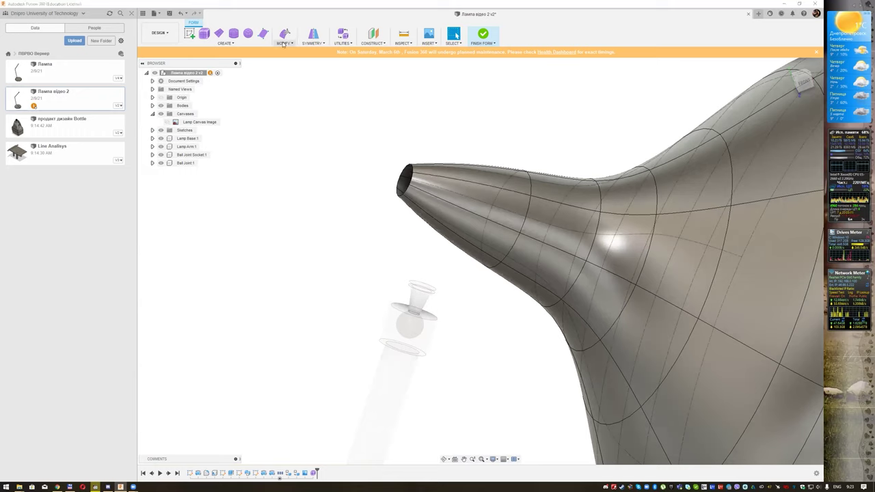
left_click(289, 102)
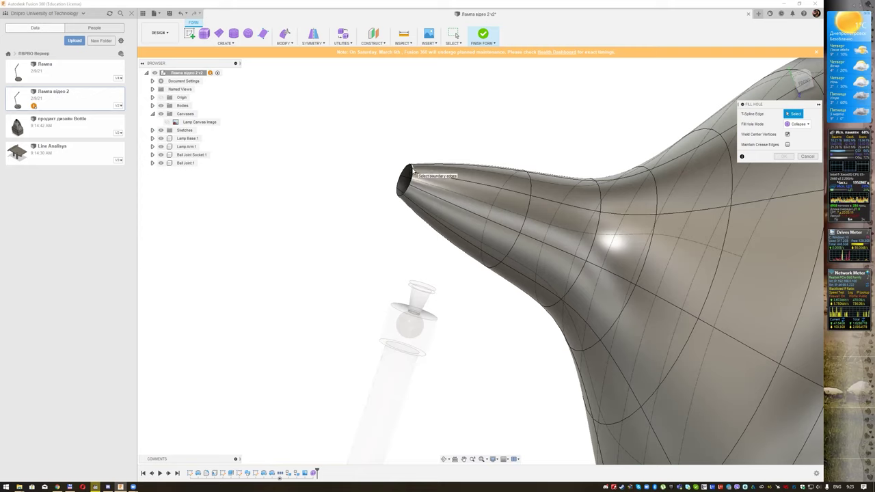
left_click(413, 171)
scroll(483, 162, "up", 3)
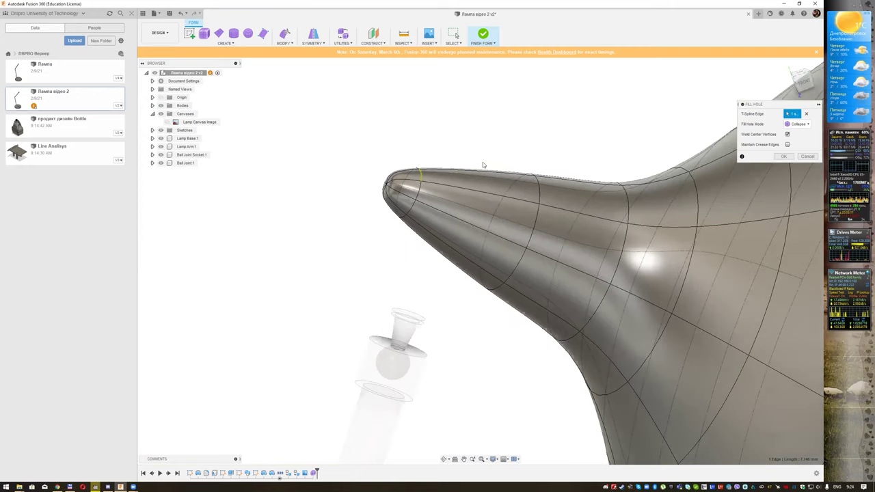
scroll(332, 200, "up", 2)
scroll(410, 184, "up", 1)
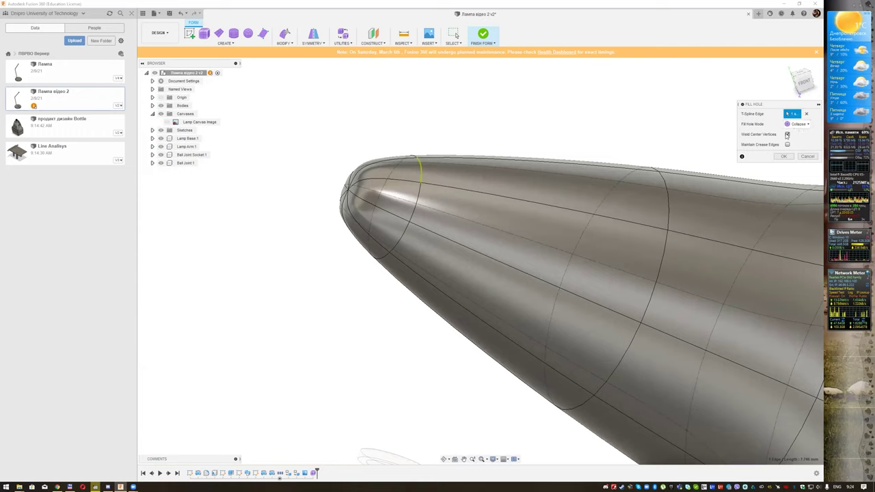
Preview the tip fill with Reduced Star, then switch the fill mode to Fill Star
left_click(798, 124)
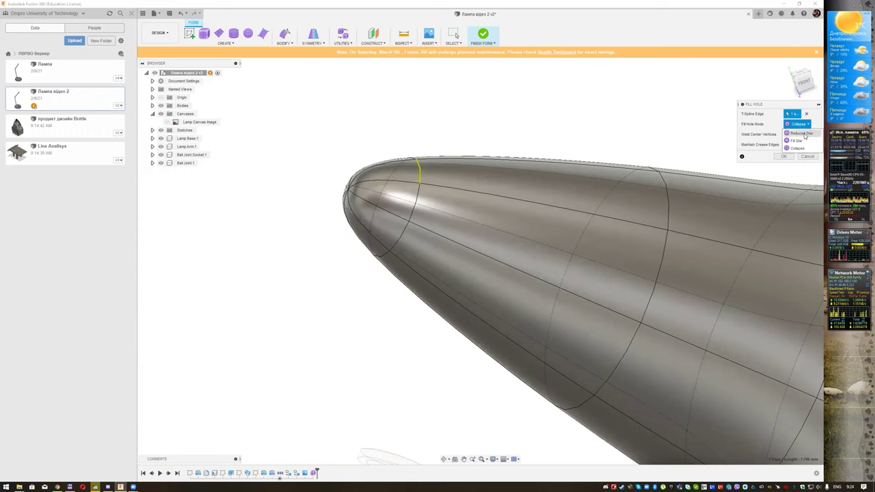
left_click(803, 133)
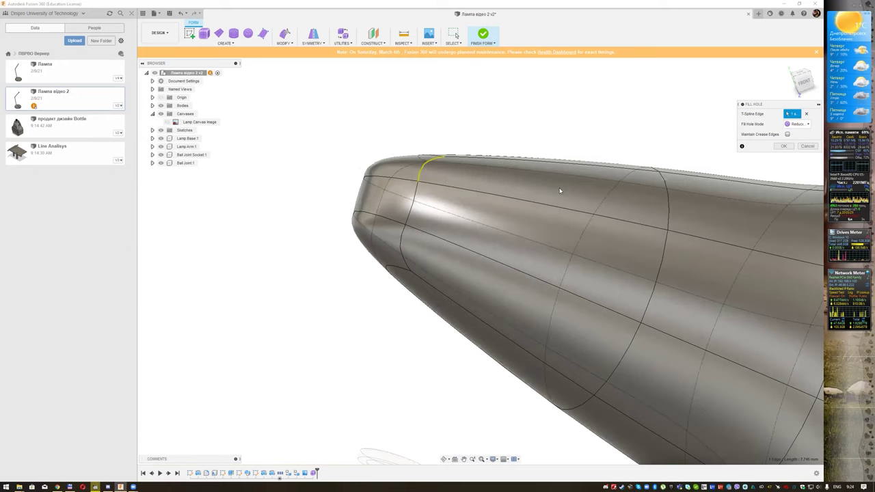
middle_click_drag(559, 190, 399, 215, "shift")
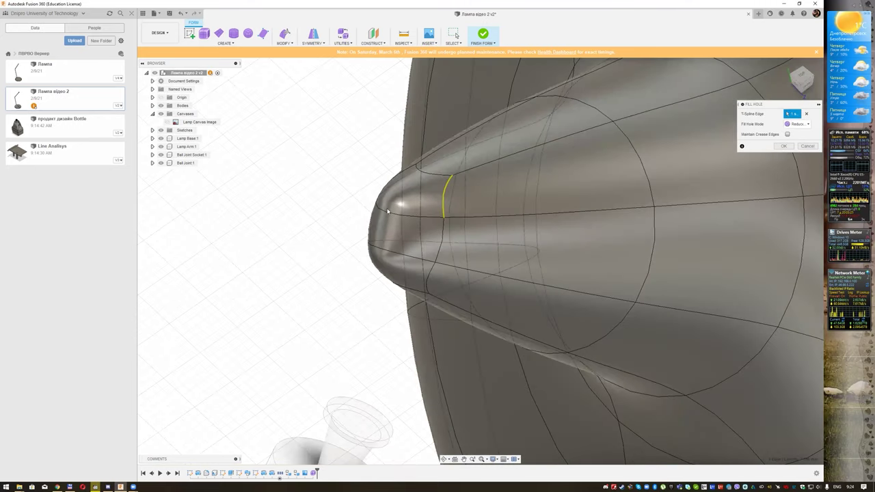
left_click(799, 124)
left_click(798, 140)
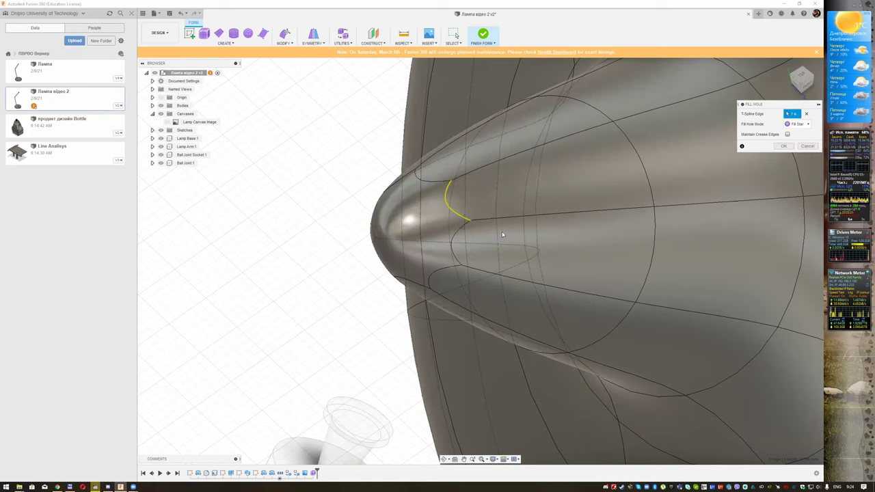
mouse_move(440, 237)
middle_mouse_down("shift")
mouse_move(459, 217)
mouse_move(460, 225)
middle_mouse_up("shift")
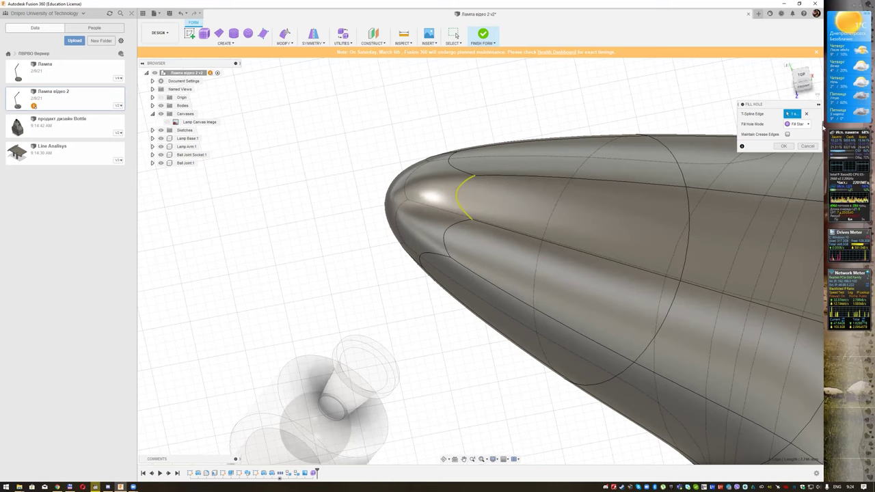
left_click(798, 124)
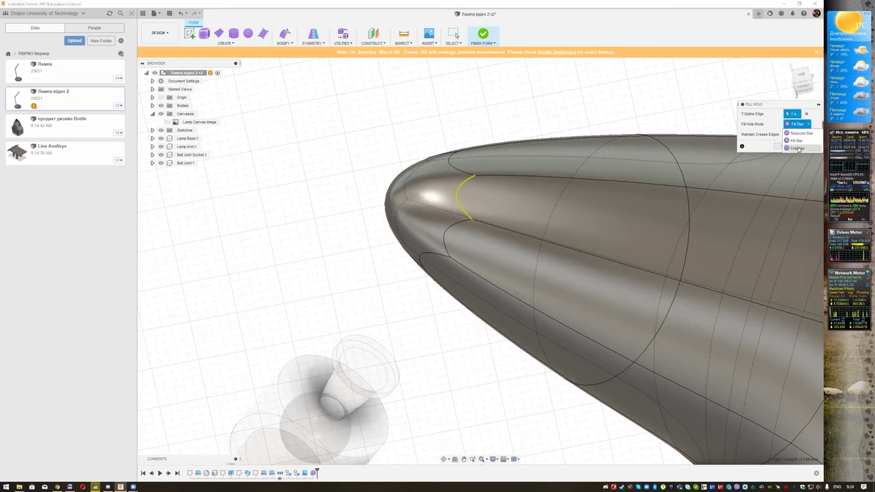
Fill the tip hole with Collapse mode, crease edges off and Weld Center Vertices on
left_click(796, 147)
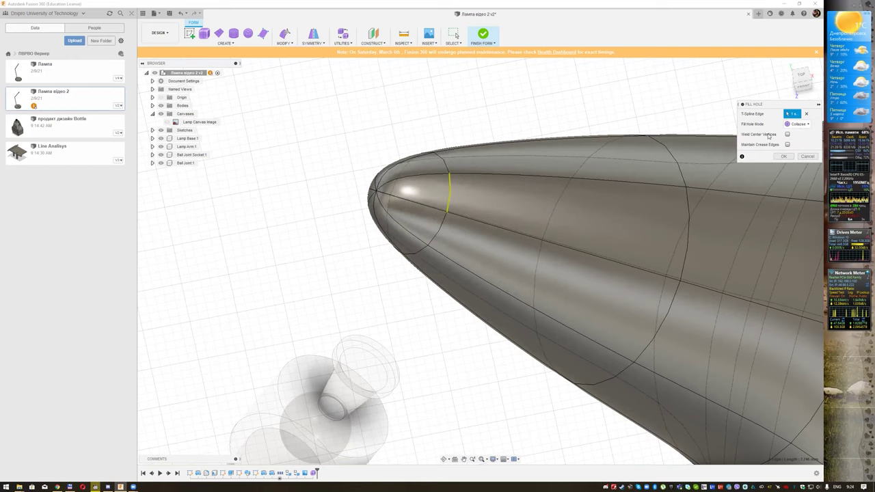
middle_click_drag(435, 162, 424, 180, "shift")
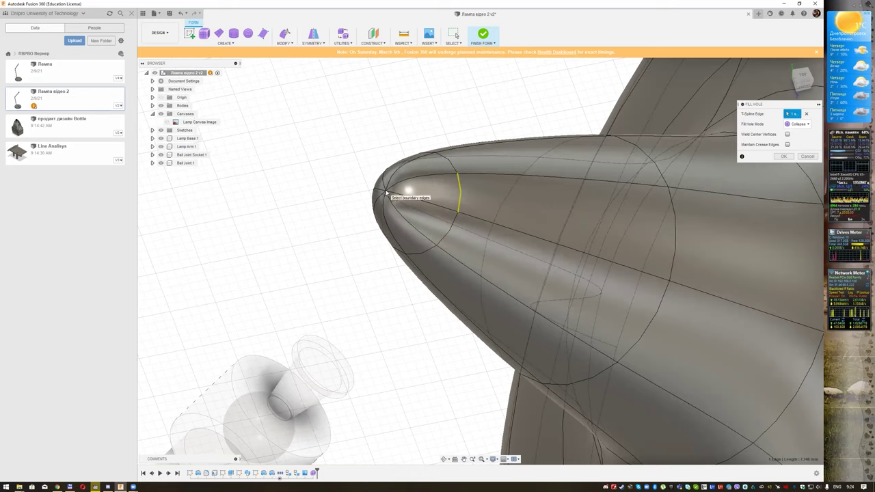
left_click(787, 144)
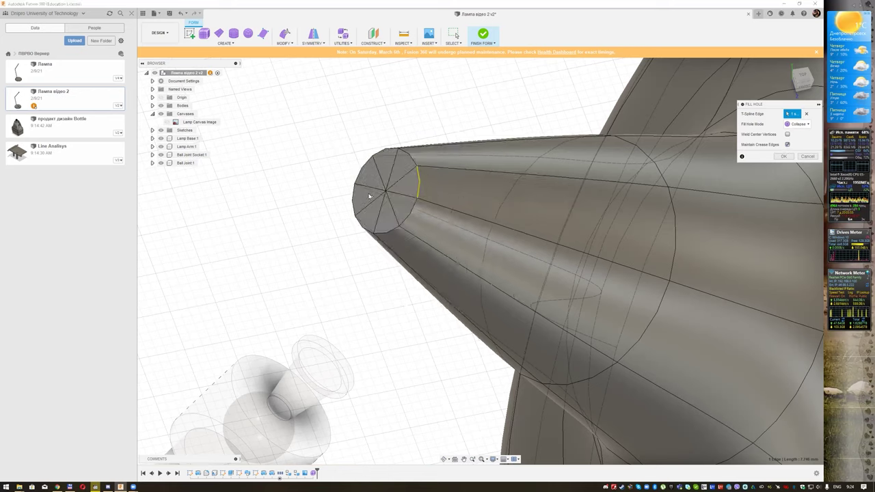
left_click(787, 145)
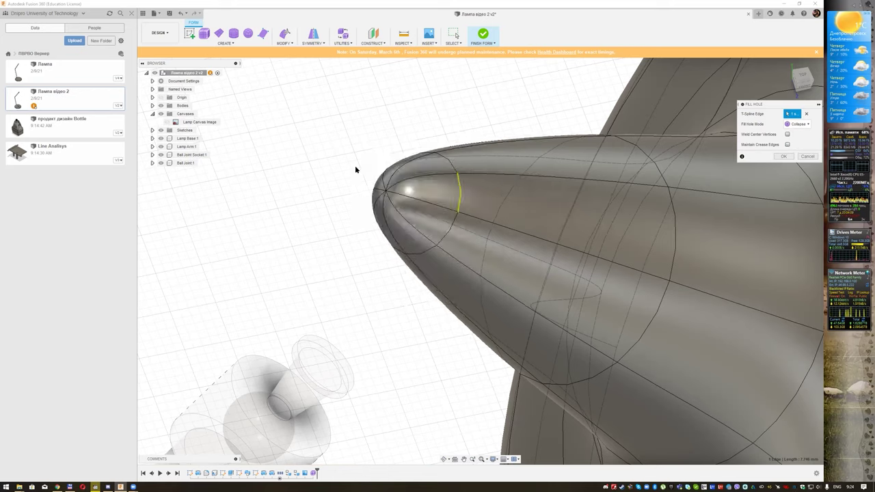
left_click(787, 134)
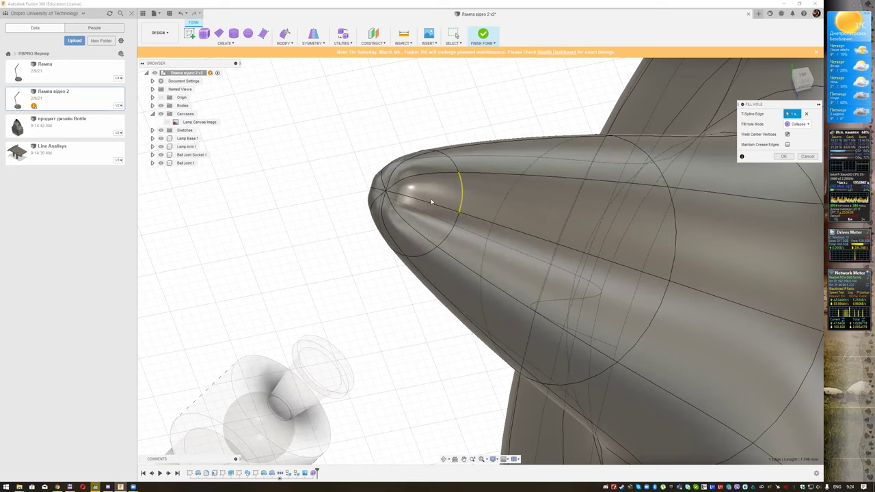
mouse_move(488, 189)
middle_mouse_down("shift")
mouse_move(499, 182)
mouse_move(482, 184)
middle_mouse_up("shift")
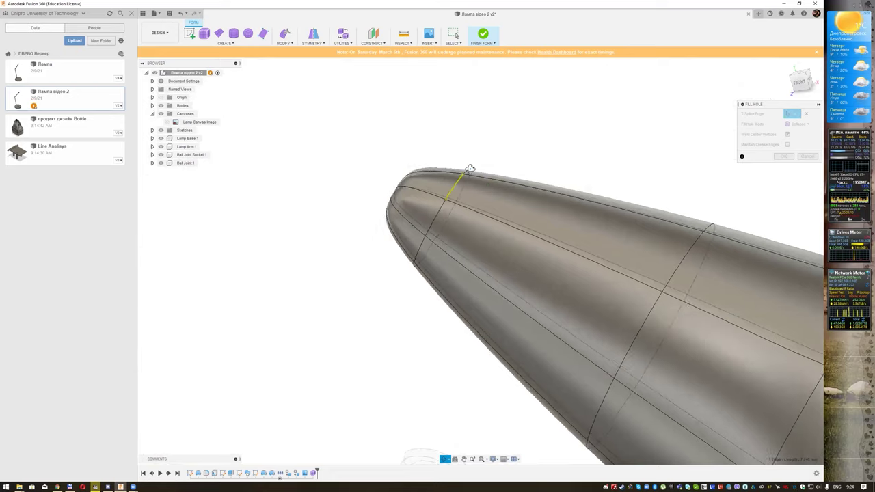
middle_click_drag(483, 183, 482, 177, "shift")
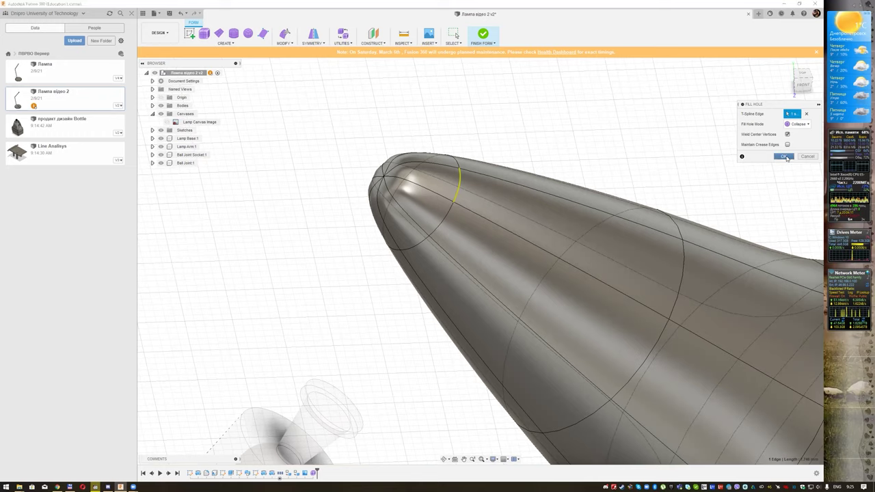
left_click(783, 156)
Show the Lamp Canvas Image again, face the FRONT view, and select the shade's tip point
left_click(168, 122)
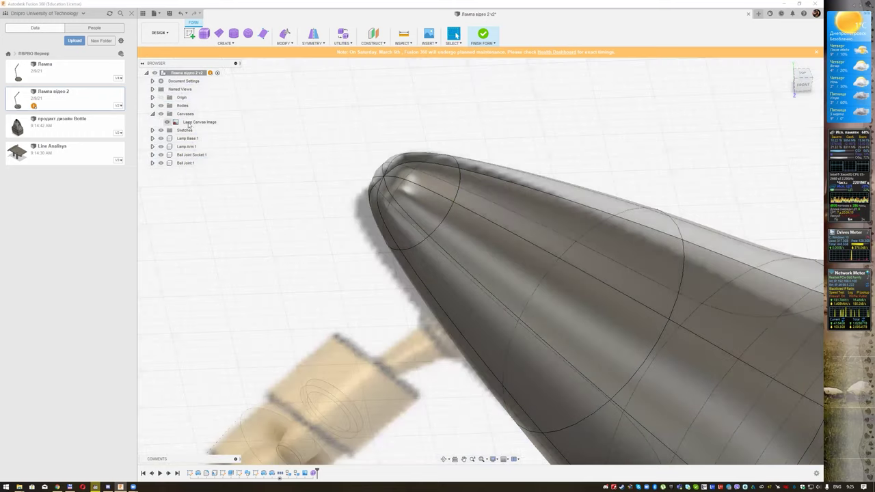
left_click(803, 85)
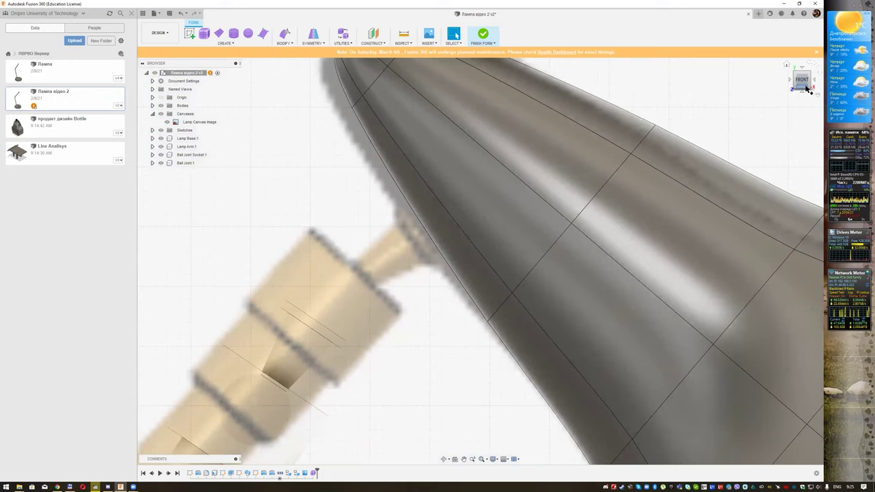
scroll(611, 127, "down", 2)
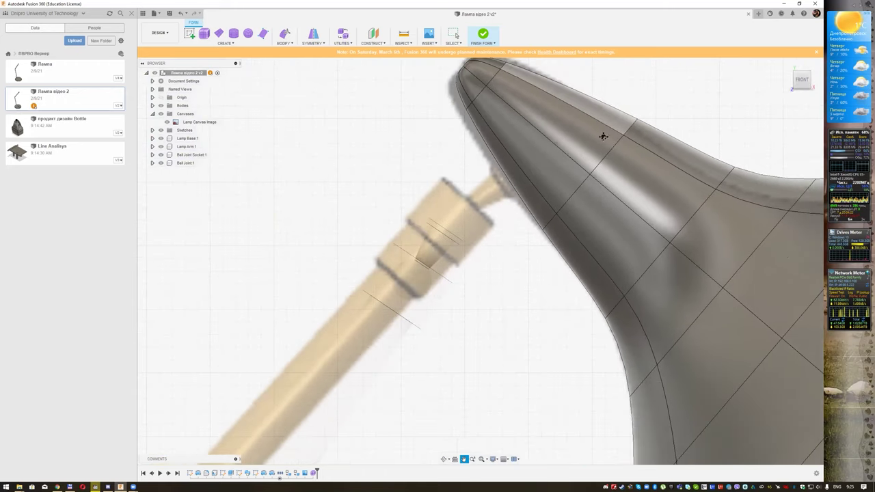
middle_click_drag(604, 137, 420, 107)
scroll(467, 148, "up", 3)
scroll(478, 160, "down", 3)
scroll(496, 174, "down", 3)
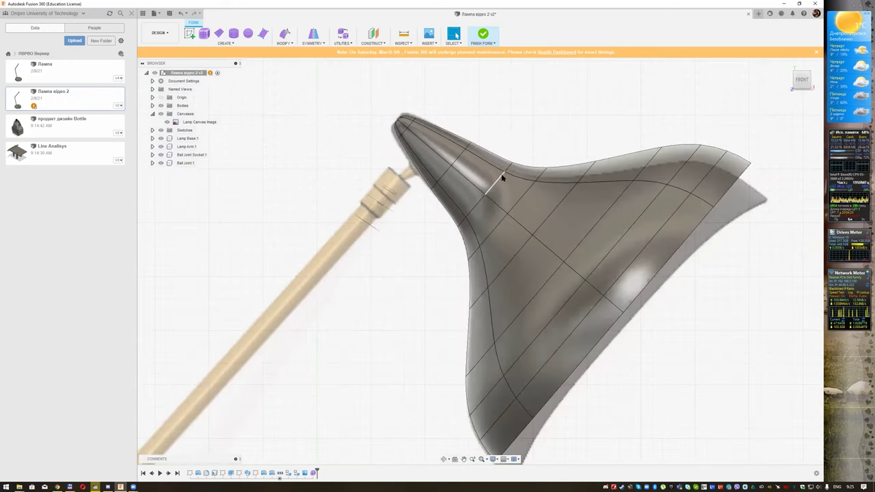
mouse_move(491, 122)
middle_mouse_down("shift")
mouse_move(503, 131)
mouse_move(389, 96)
middle_mouse_up("shift")
scroll(389, 96, "up", 2)
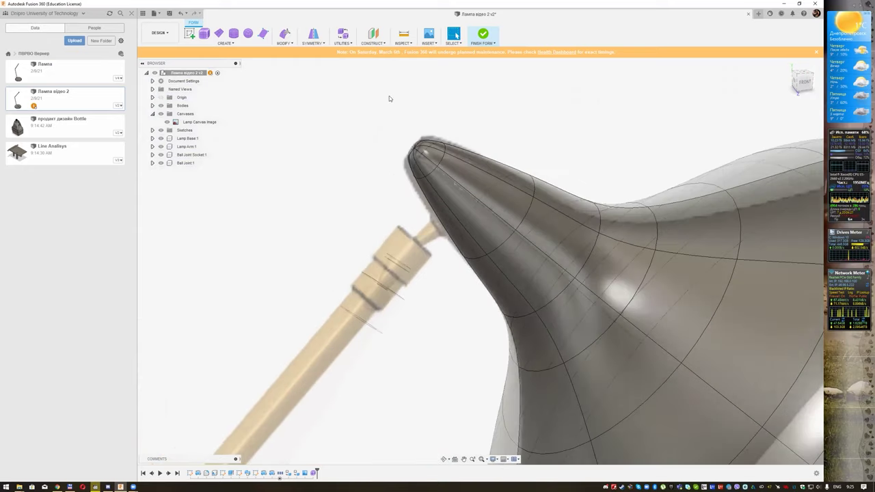
scroll(389, 96, "up", 2)
scroll(472, 164, "up", 2)
left_click(442, 206)
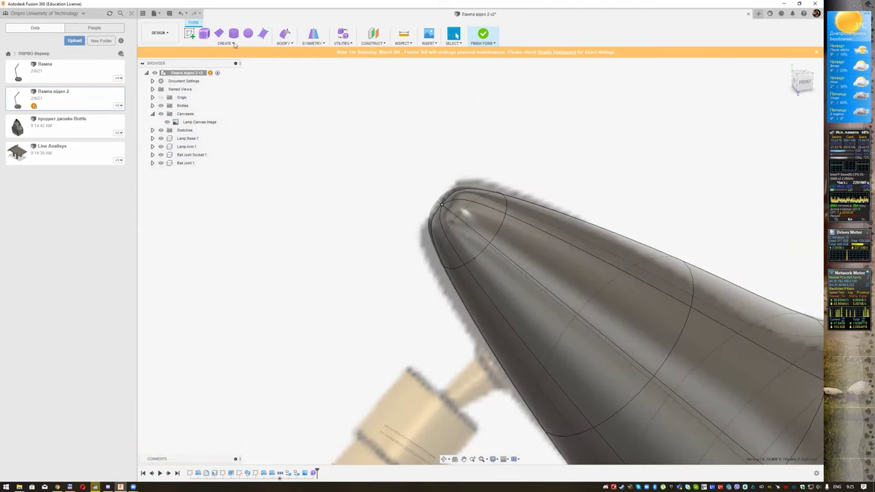
Use Edit Form to move the lampshade's tip vertex about 8 mm up and left in the front view
left_click(285, 35)
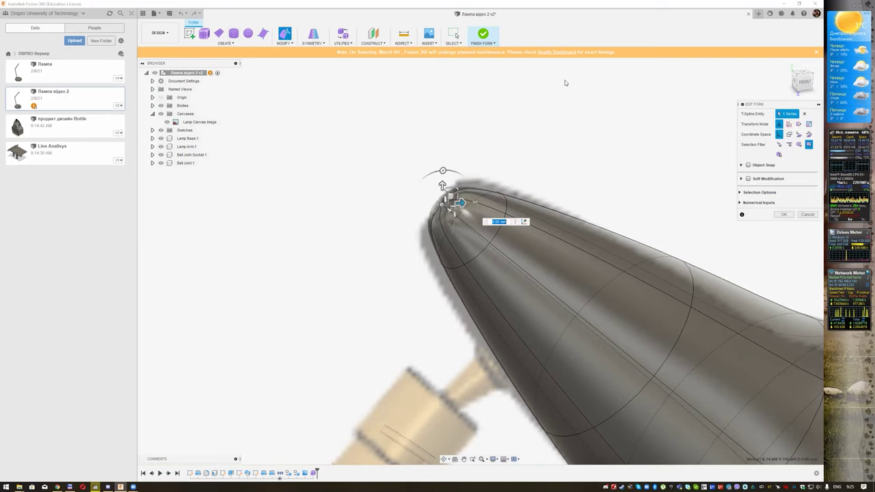
left_click(804, 82)
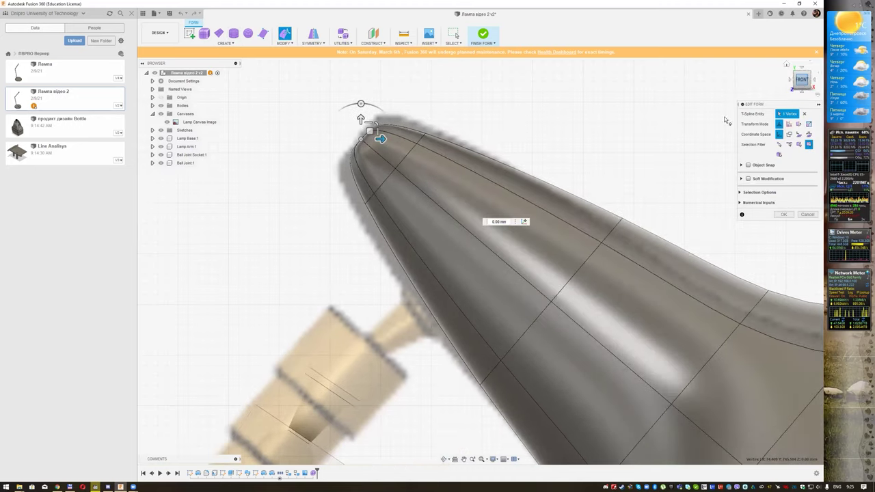
left_click(384, 131)
mouse_move(383, 132)
left_mouse_down()
mouse_move(381, 121)
mouse_move(361, 121)
mouse_move(385, 104)
mouse_move(356, 103)
mouse_move(359, 111)
left_mouse_up()
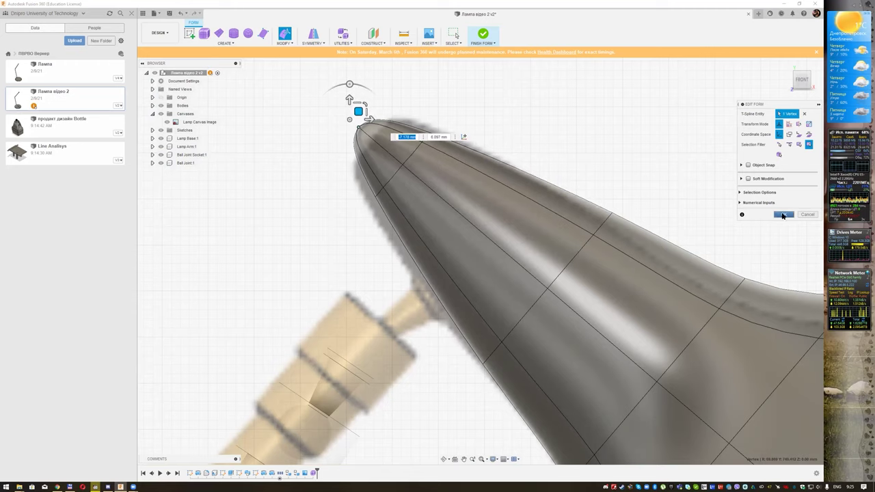
left_click(784, 215)
middle_click_drag(438, 205, 469, 181, "shift")
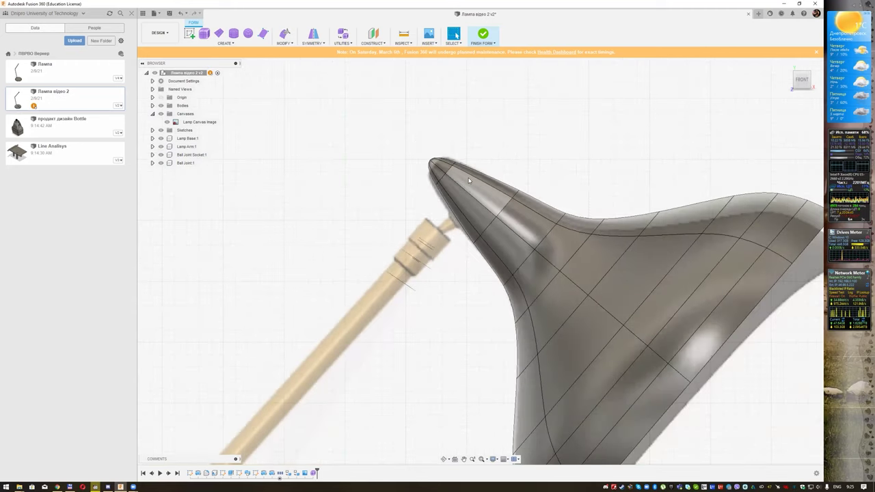
Save the 'Лампа відео 2' design as a new version with the description 'User Saved'
scroll(479, 175, "down", 1)
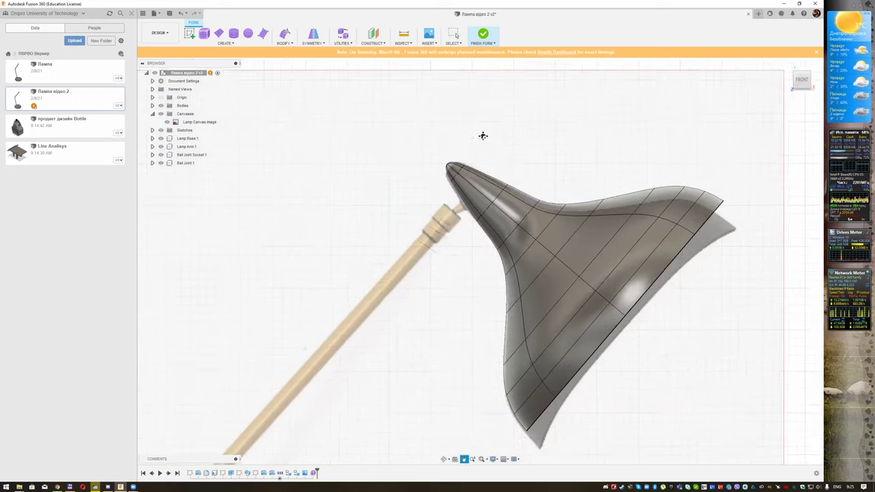
scroll(481, 135, "down", 2)
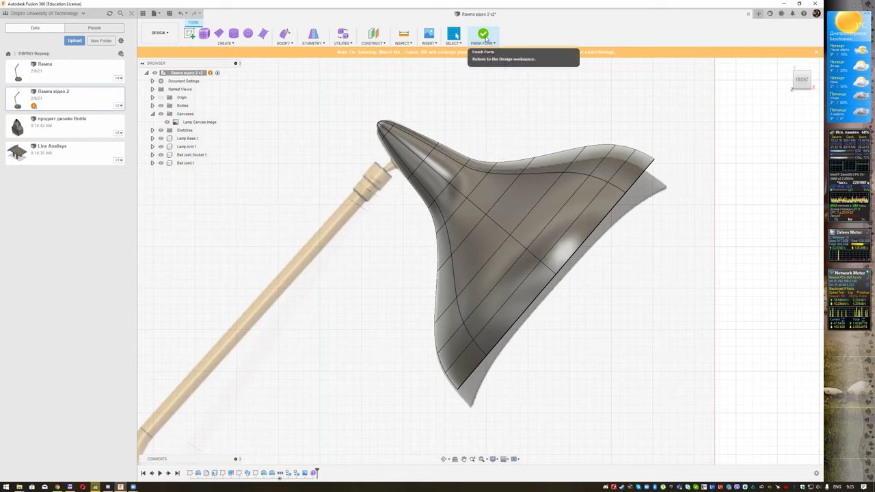
left_click(168, 15)
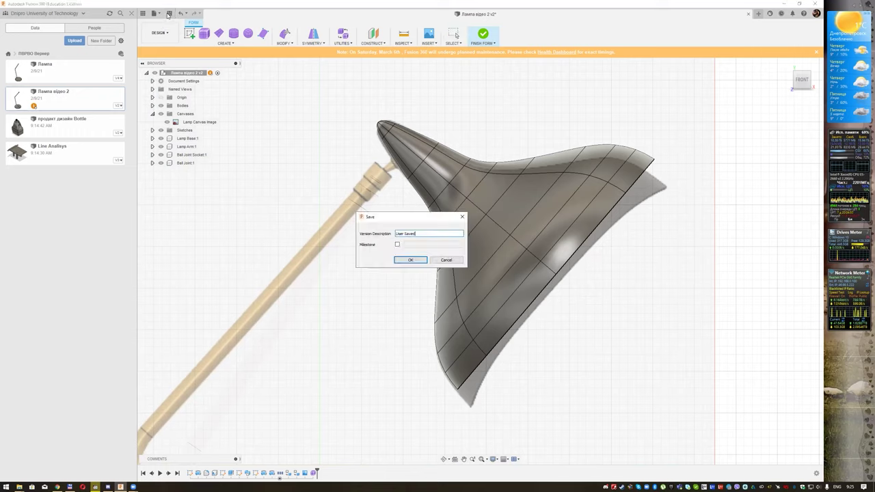
left_click(413, 260)
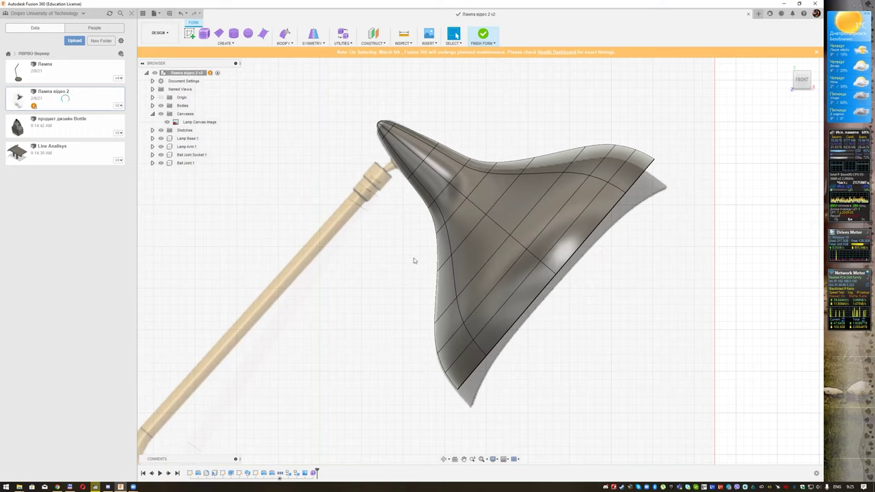